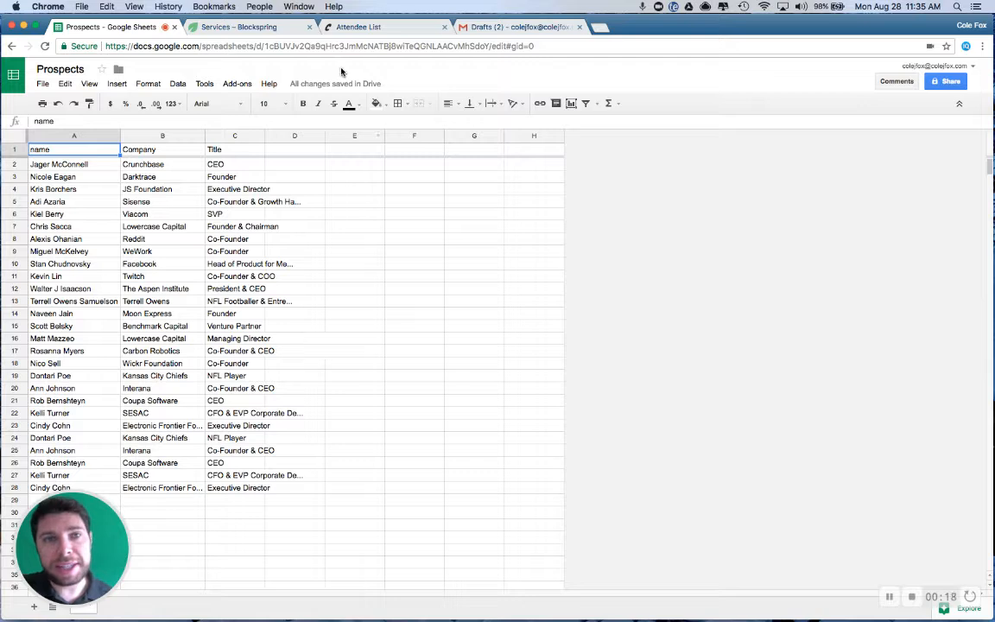
# Insert two blank columns between the name column and the Company column of the Prospects sheet
pyautogui.click(358, 27)
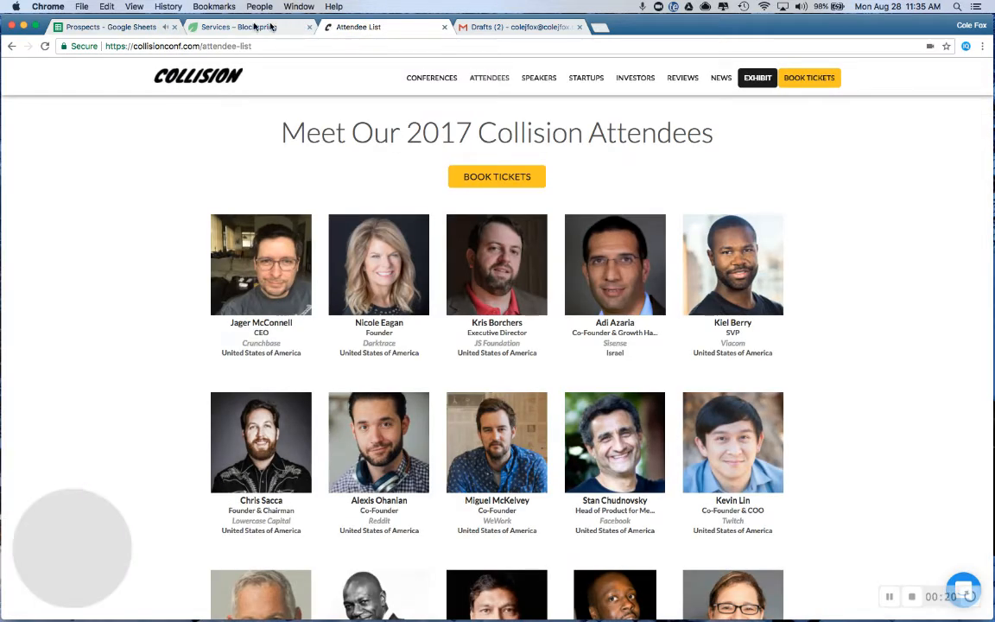
pyautogui.click(124, 27)
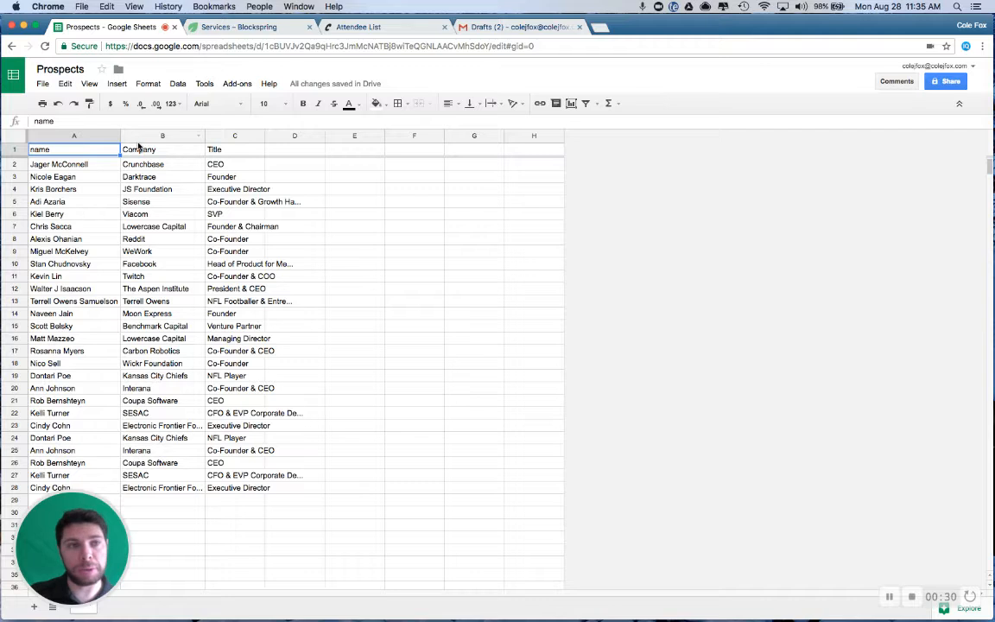
pyautogui.click(224, 139)
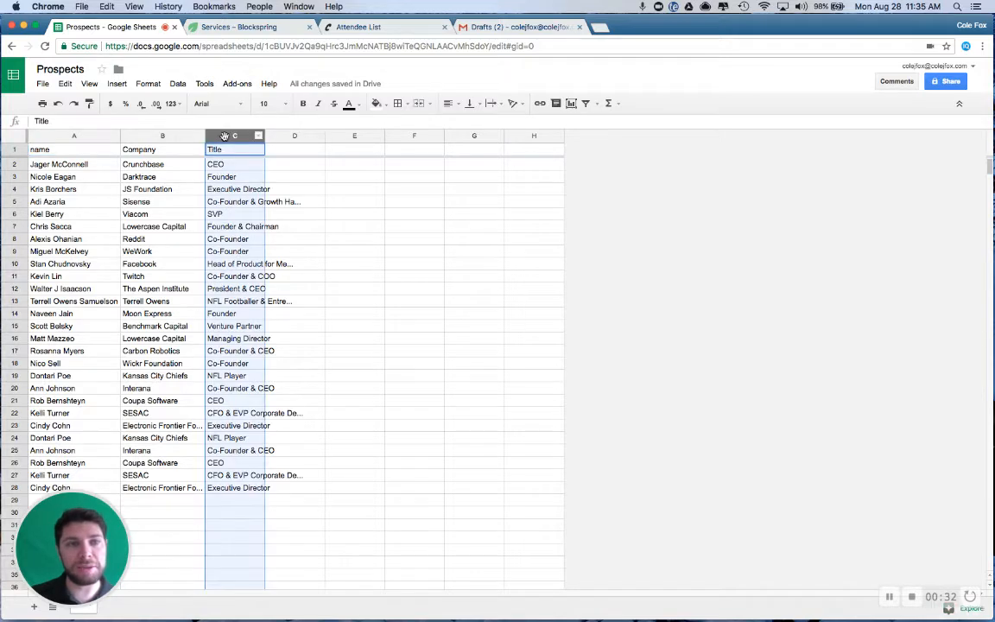
pyautogui.keyDown('shift'); pyautogui.click(174, 138); pyautogui.keyUp('shift')
pyautogui.rightClick(175, 139)
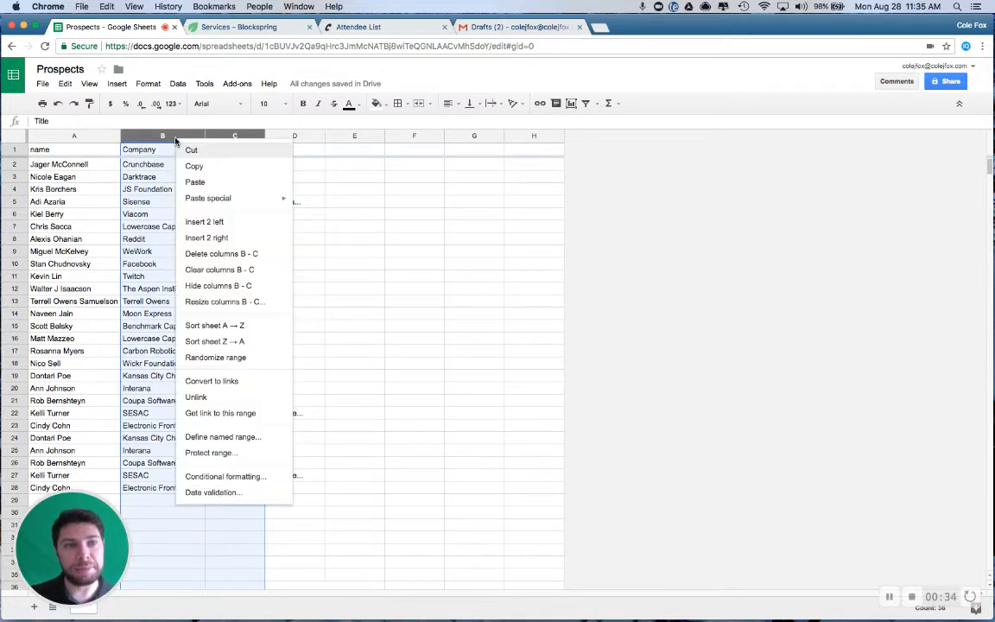
pyautogui.click(206, 222)
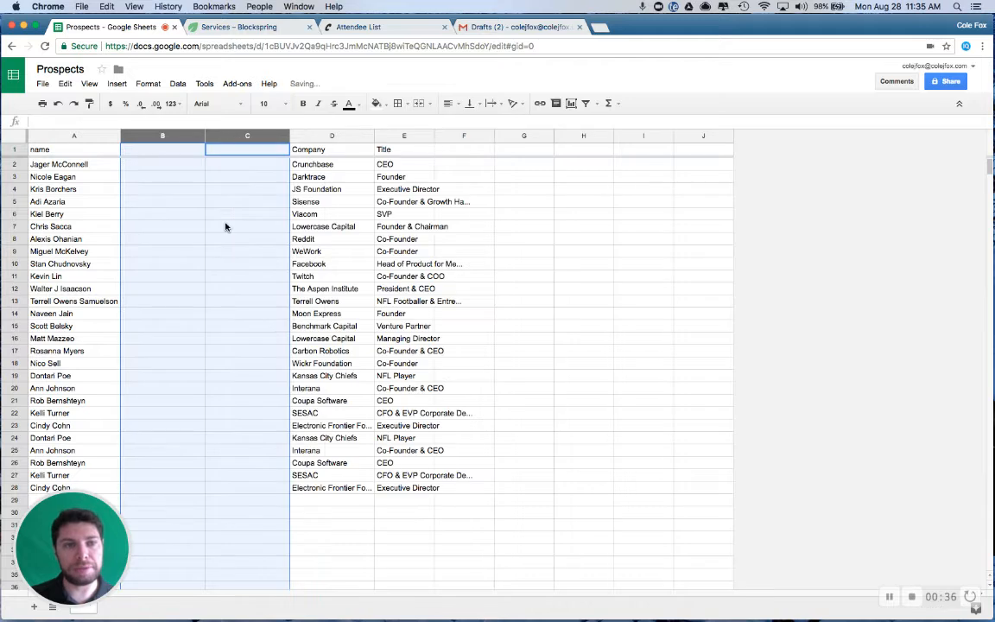
# Rename the name column's header in A1 as "first last"
pyautogui.click(128, 154)
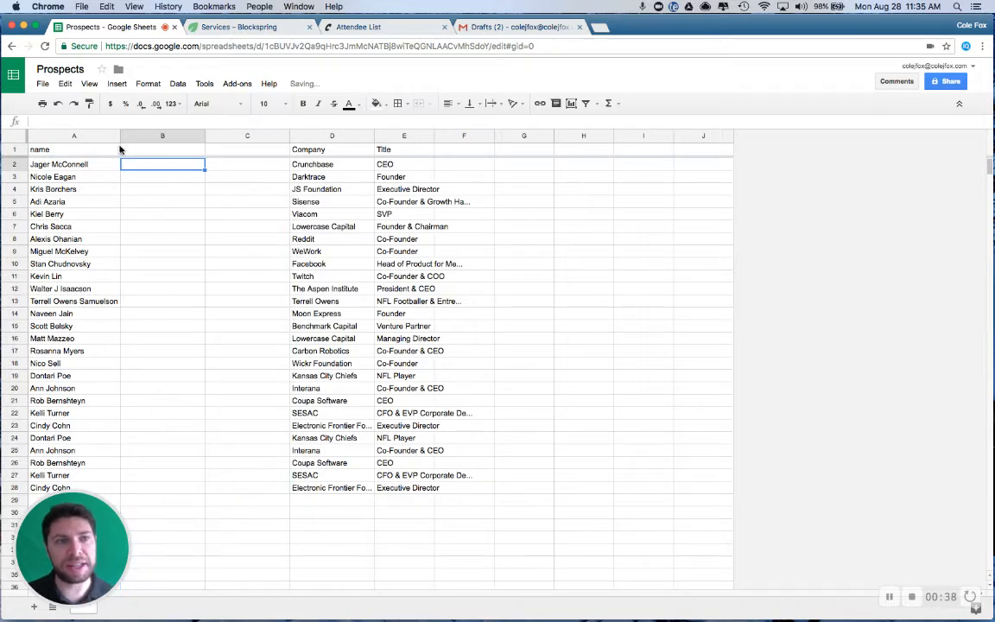
pyautogui.click(106, 149)
pyautogui.write('firs')
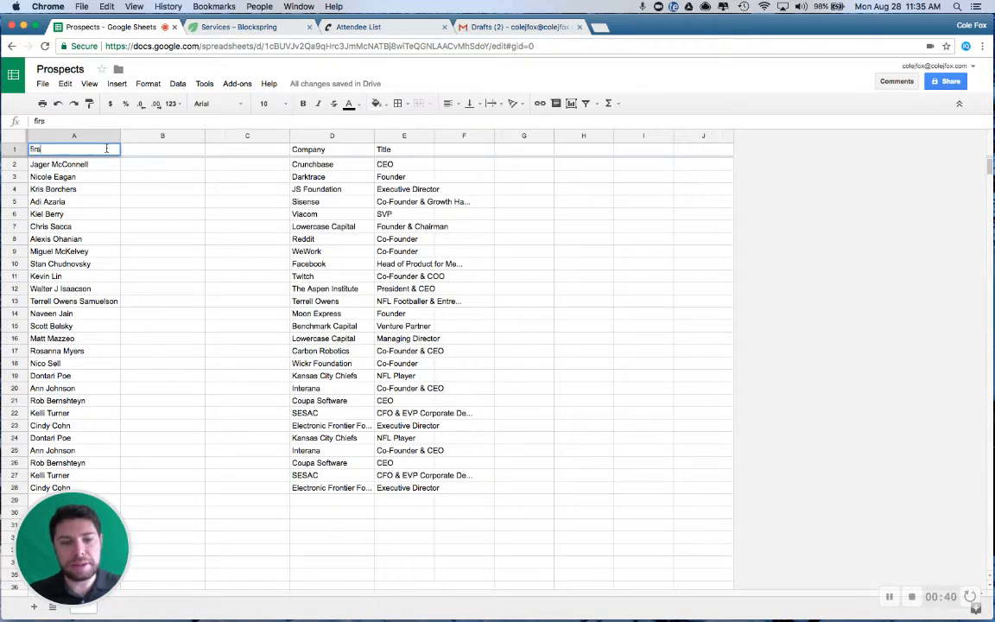
pyautogui.write('t last')
pyautogui.press('Tab')
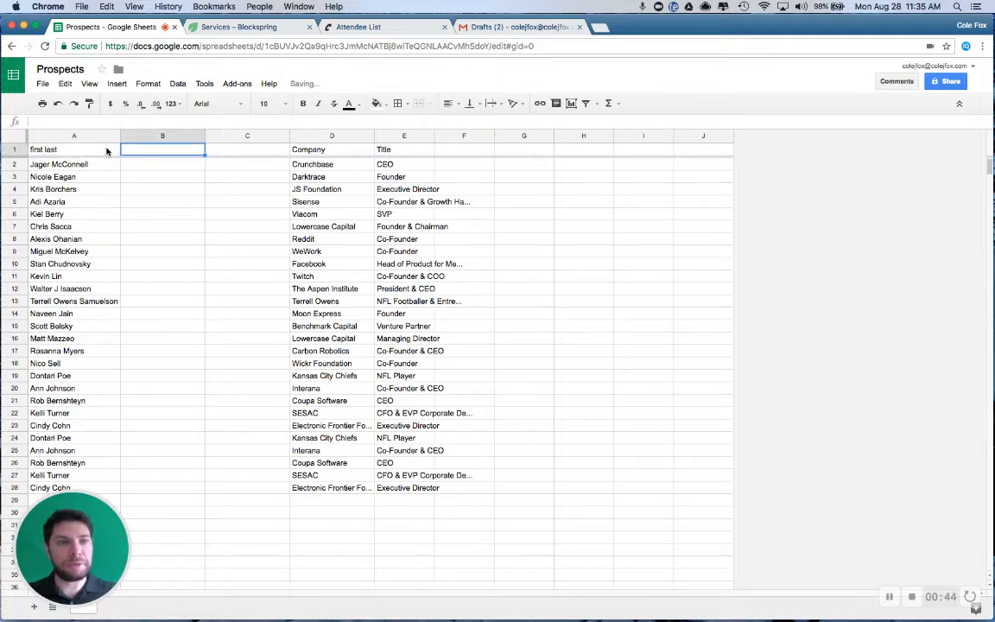
# Enter the formula =SPLIT(A1," ",false) in B1 to divide the header text at the space
pyautogui.write('=spli')
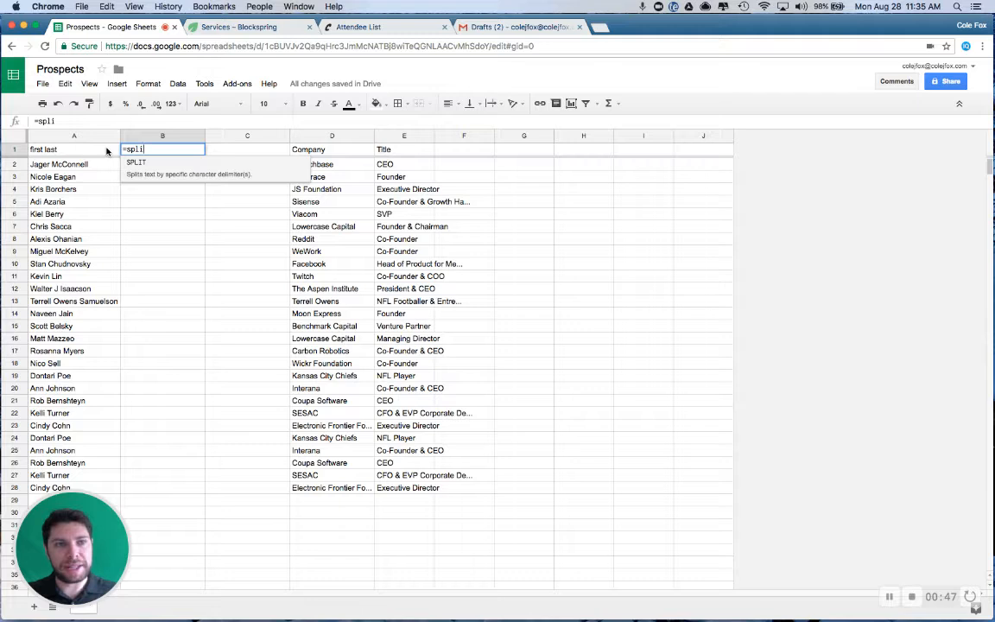
pyautogui.press('Tab')
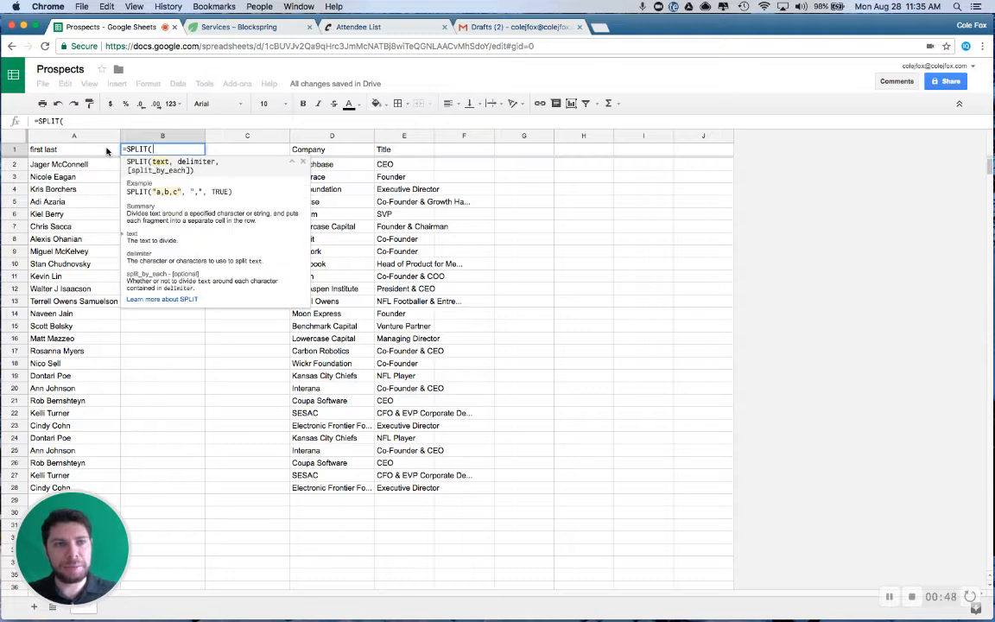
pyautogui.click(54, 150)
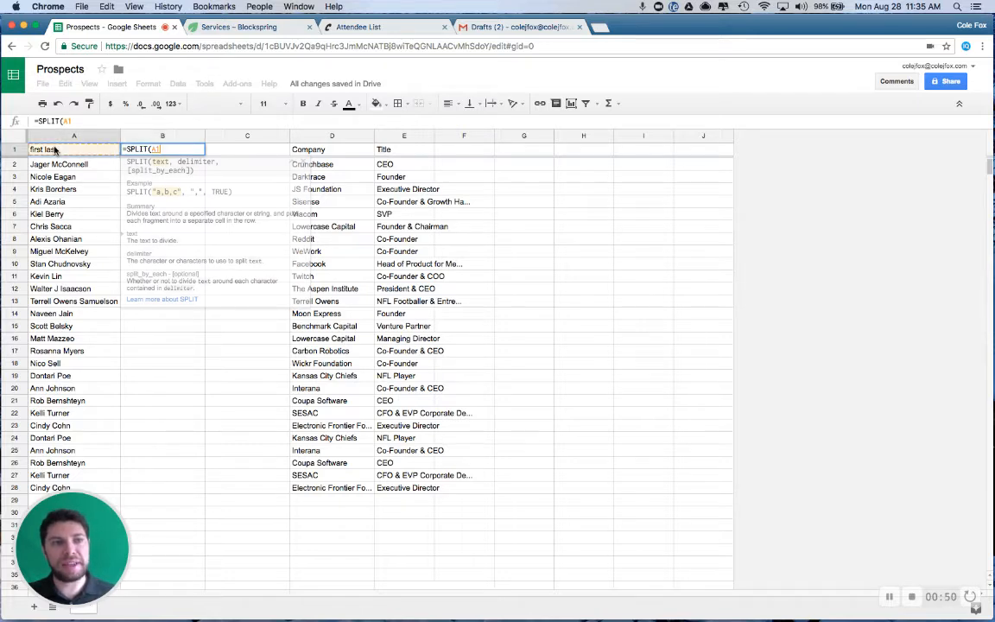
pyautogui.write(',')
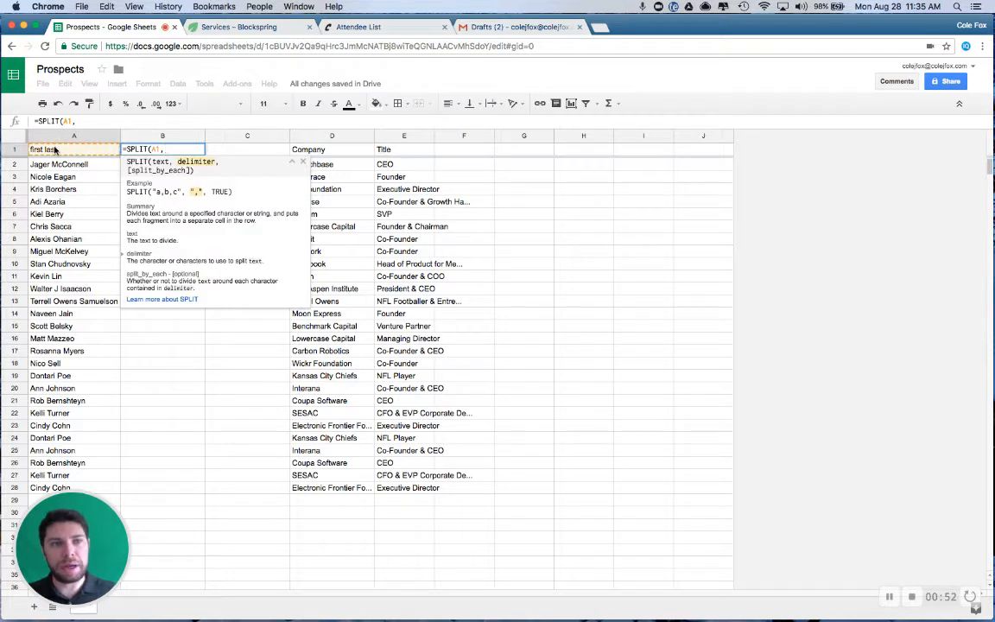
pyautogui.write('" "')
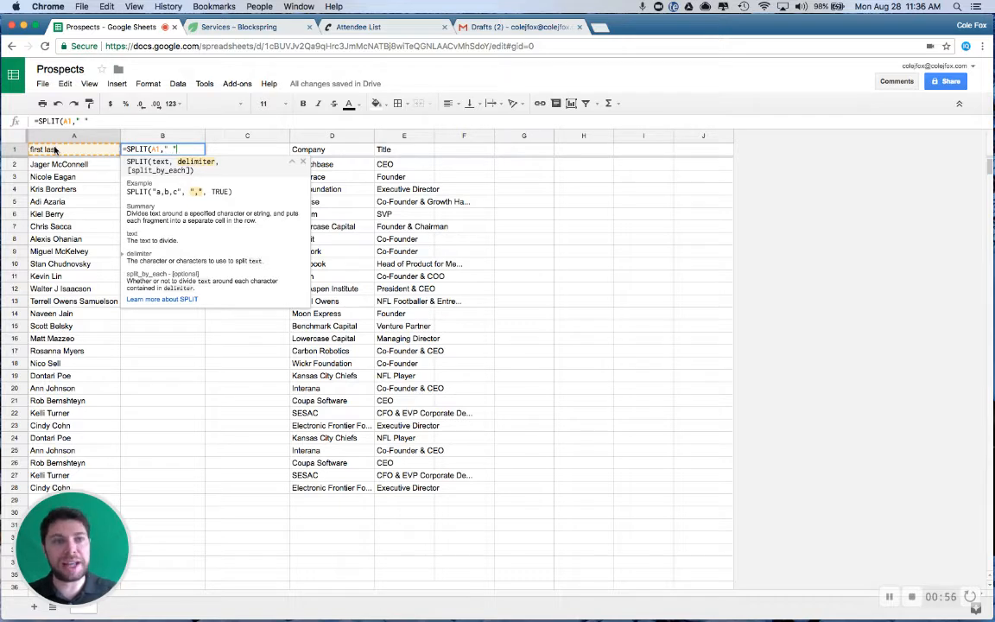
pyautogui.write(' ",false')
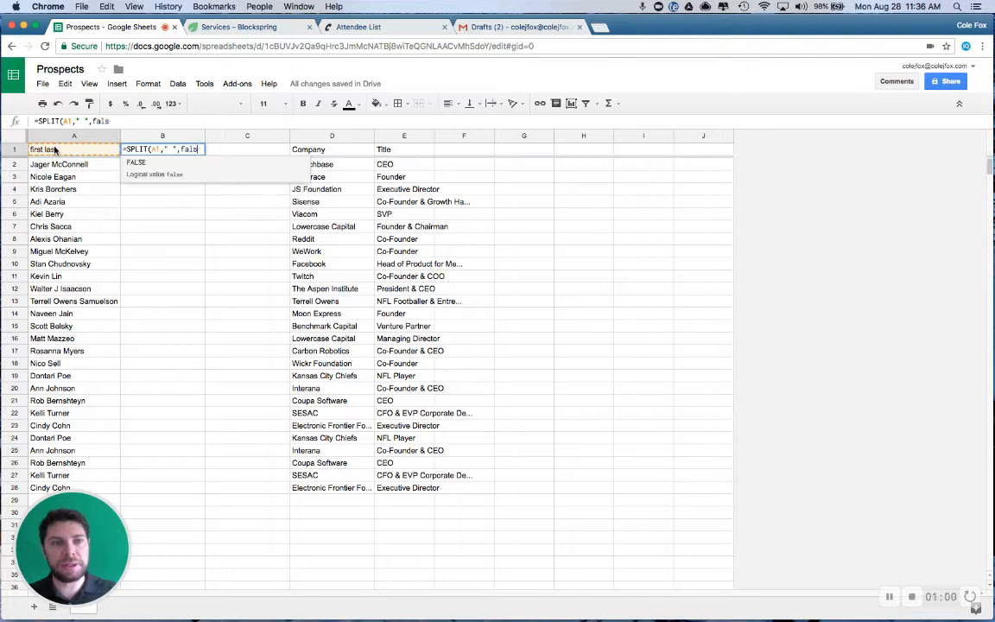
pyautogui.press('Return')
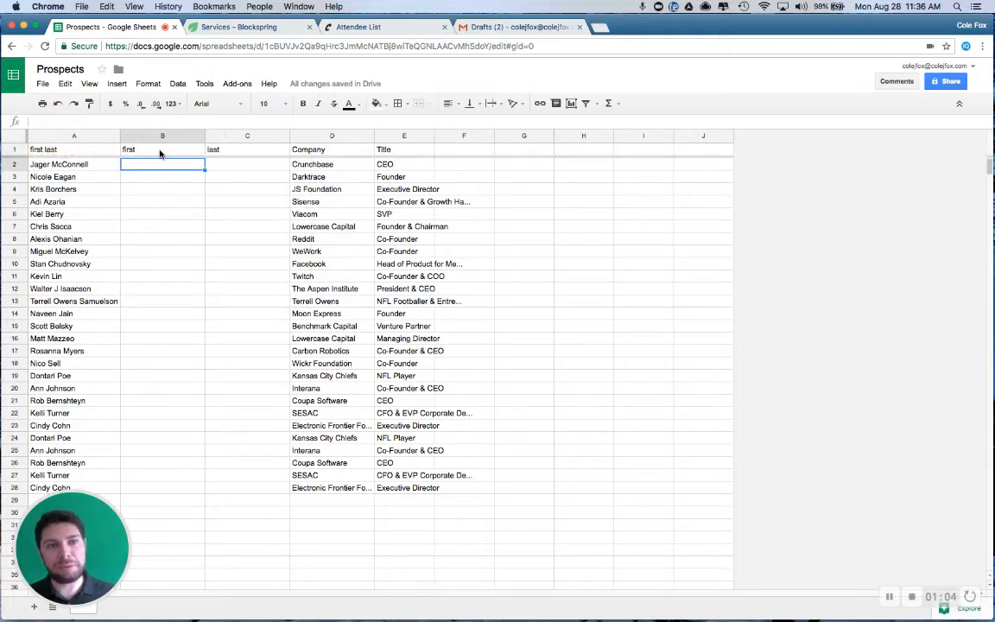
# Fill the SPLIT formula from B1 down through B28 to separate first and last names in every row
pyautogui.click(160, 150)
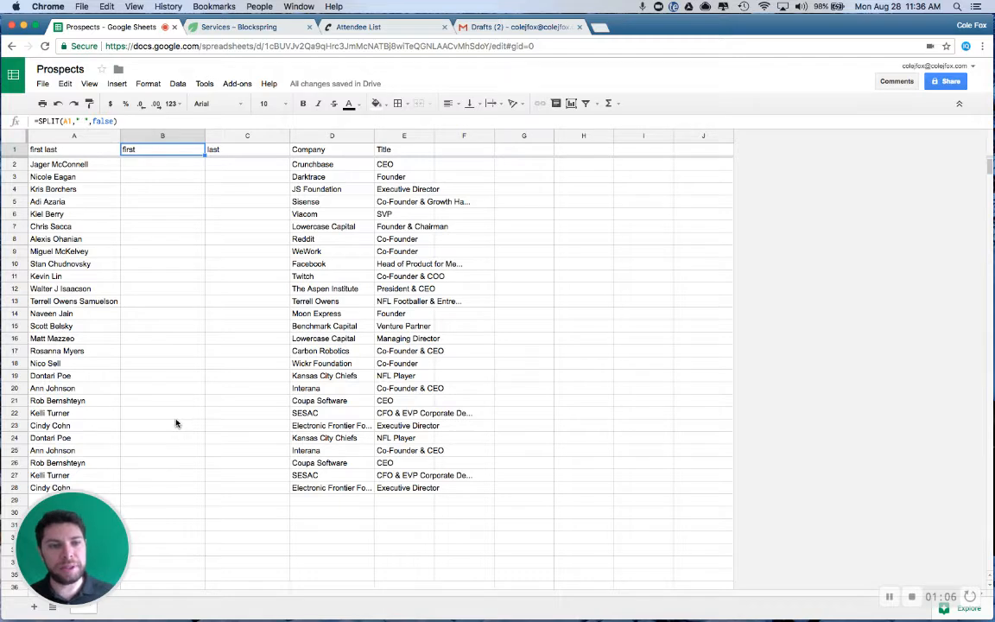
pyautogui.keyDown('shift'); pyautogui.click(168, 490); pyautogui.keyUp('shift')
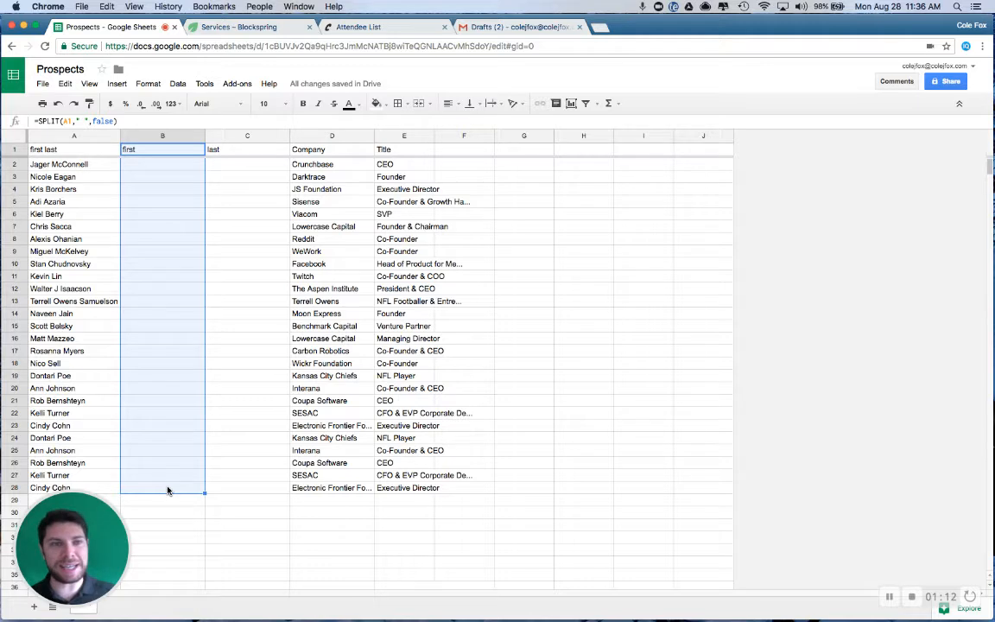
pyautogui.press('super+d')
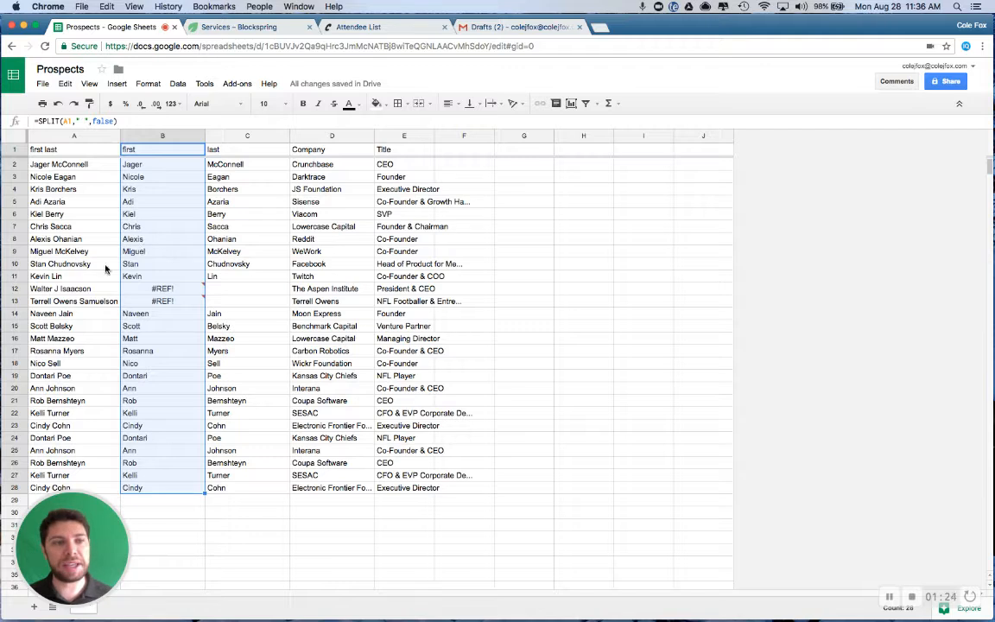
# Check the names behind the split errors in rows 12 and 13, and move both rows directly beneath the header row
pyautogui.click(64, 290)
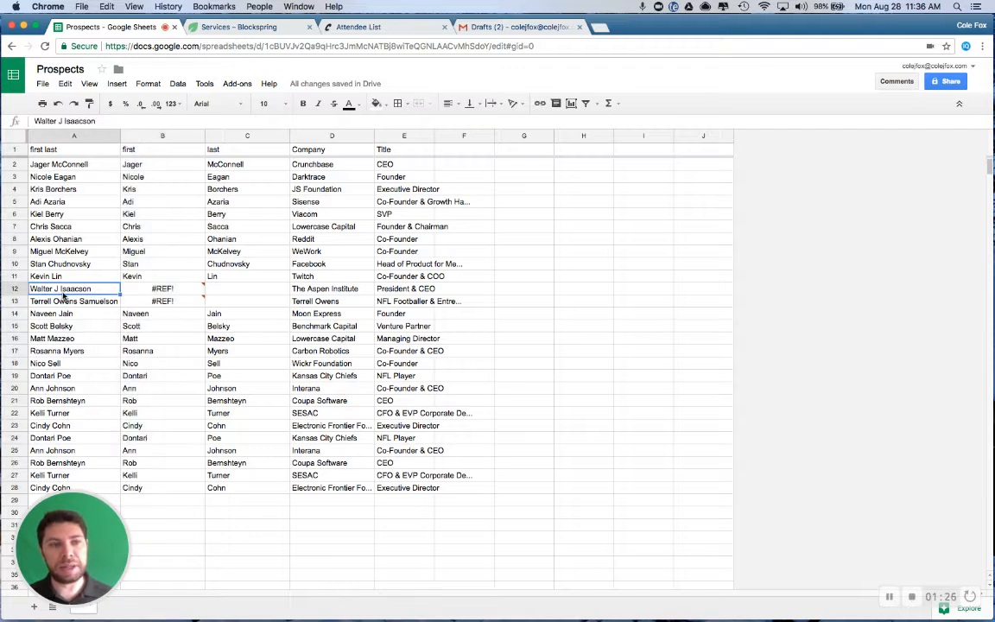
pyautogui.click(150, 290)
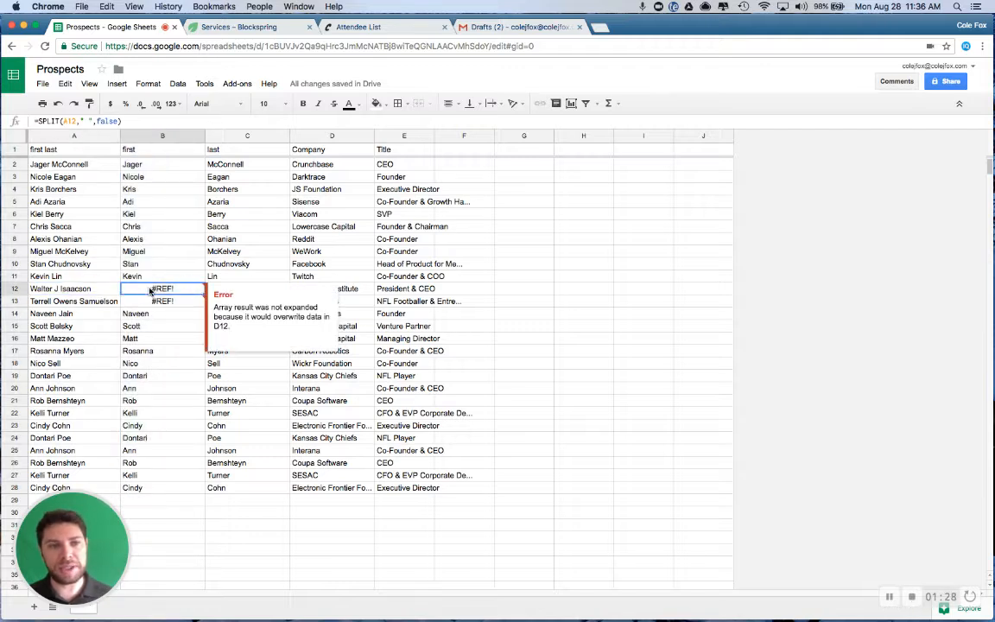
pyautogui.click(173, 302)
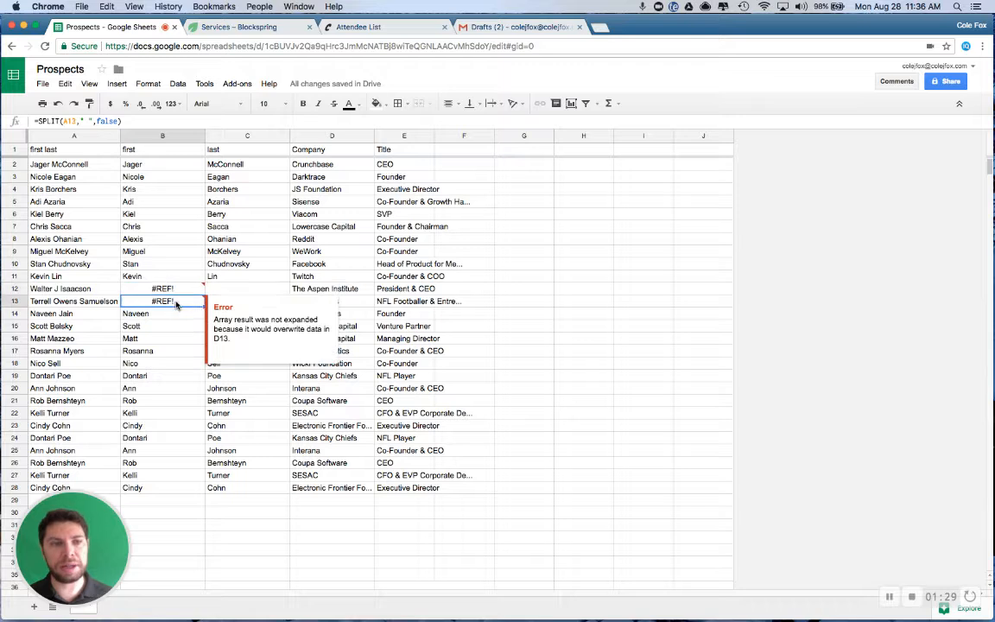
pyautogui.click(103, 291)
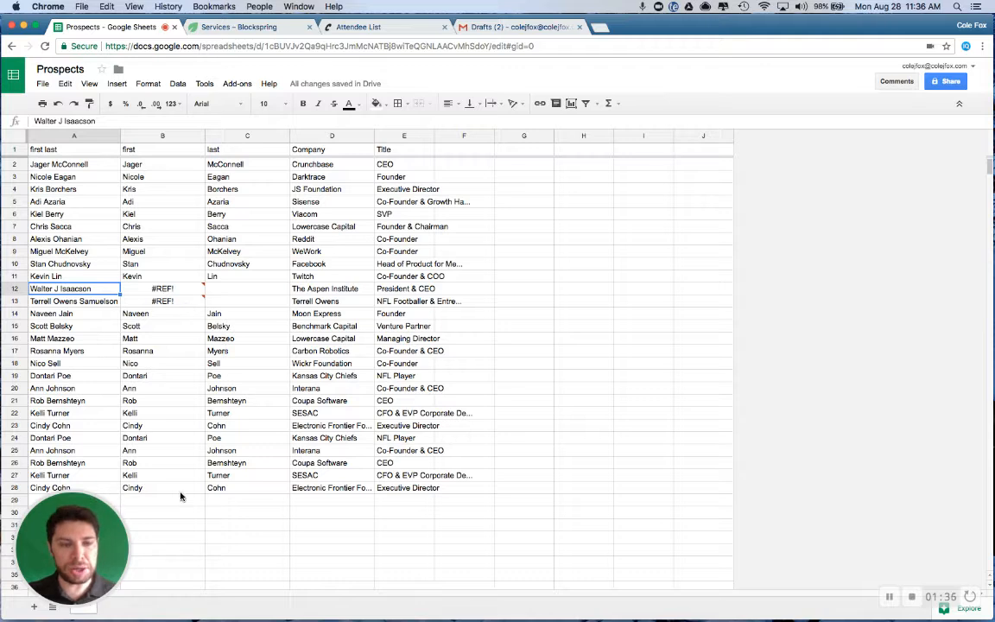
pyautogui.click(178, 515)
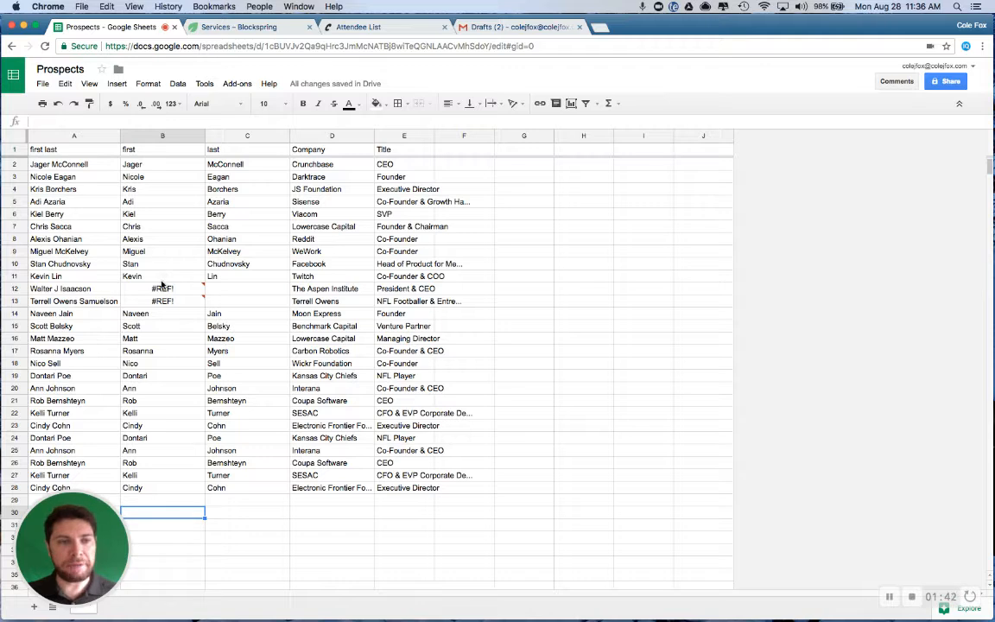
pyautogui.click(15, 289)
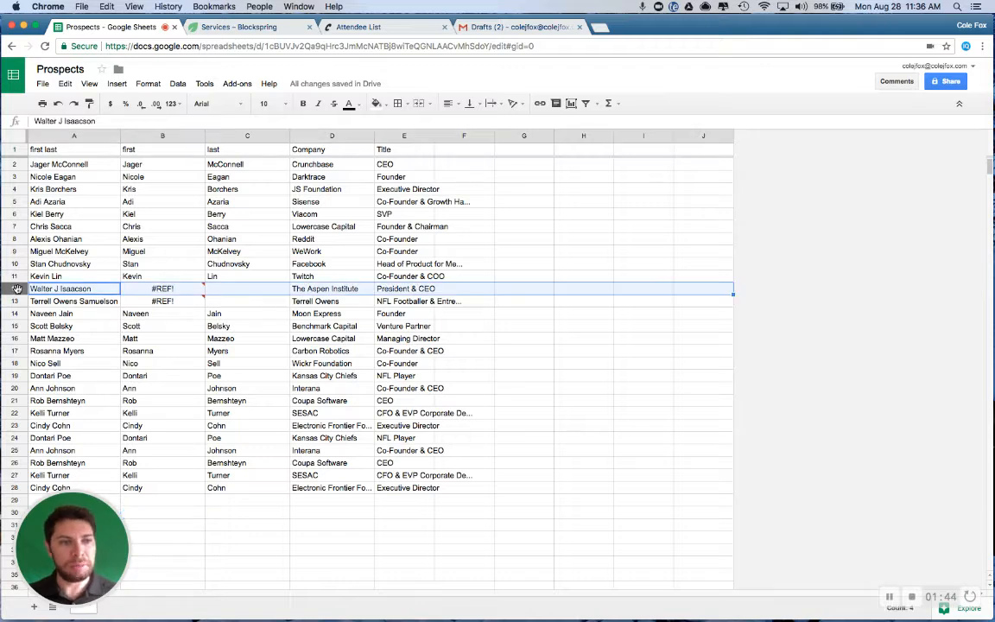
pyautogui.keyDown('shift'); pyautogui.click(17, 301); pyautogui.keyUp('shift')
pyautogui.moveTo(18, 301); pyautogui.dragTo(10, 147)
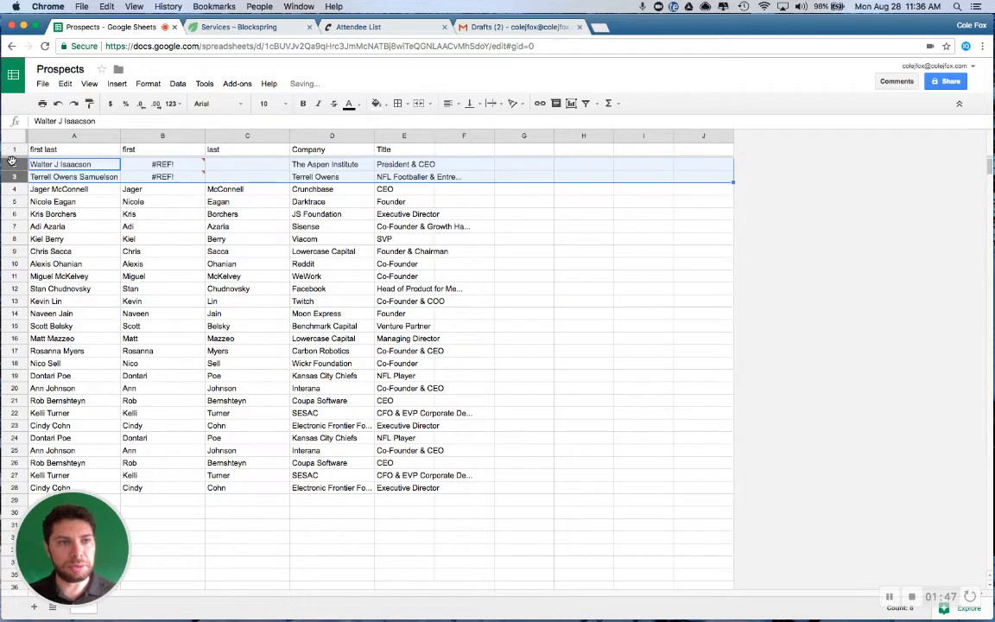
# Change the header text in A1 to "first a last" as a sample three-part name
pyautogui.click(85, 150)
pyautogui.write('first a last')
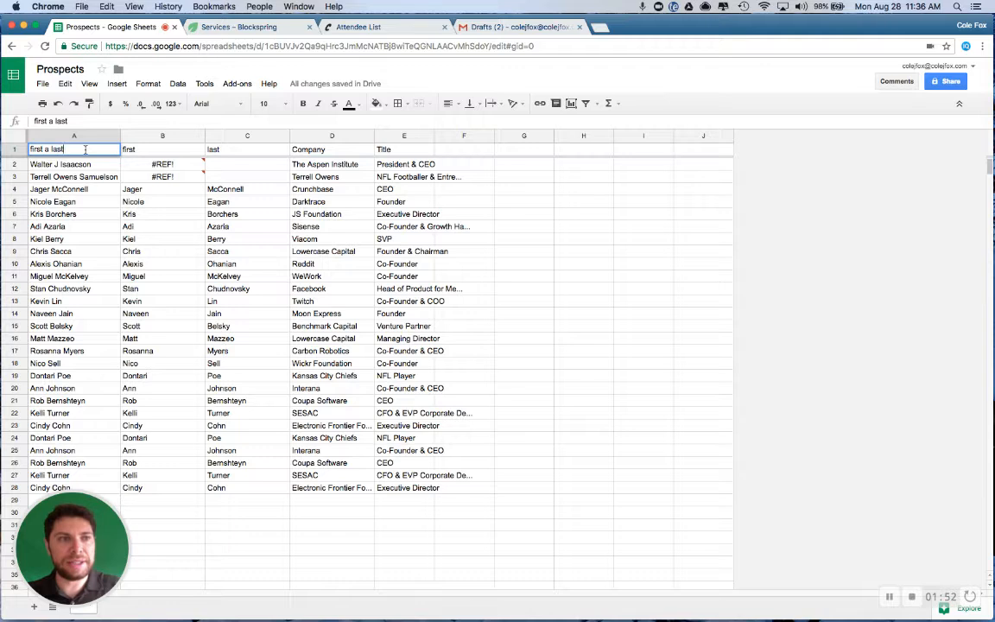
pyautogui.press('Return')
# Replace B1's formula with =TRIM(LEFT(A1,FIND(" ",LOWER(A1),1))) & " " & TRIM(MID(A1,FIND(" ",LOWER(A1),FIND(" ",LOWER(A1),1)+1)+1,LEN(A1)-FIND(" ",LOWER(A1),1)+1))
pyautogui.press('Up')
pyautogui.press('Right')
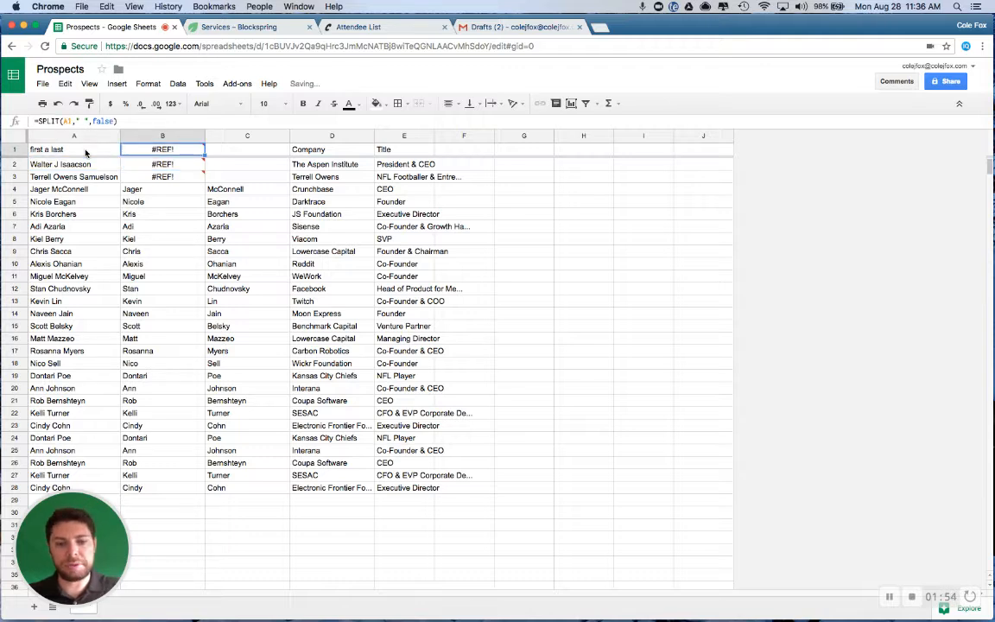
pyautogui.press('BackSpace')
pyautogui.write('=TRIM(LEFT(A1,FIND(" ",LOWER(A1),1))) & " " & TRIM(MID(A1,FIND(" ",LOWER(A1),FIND(" ",LOWER(A1),1)+1)+1,LEN(A1)-FIND(" ",LOWER(A1),1)+1))')
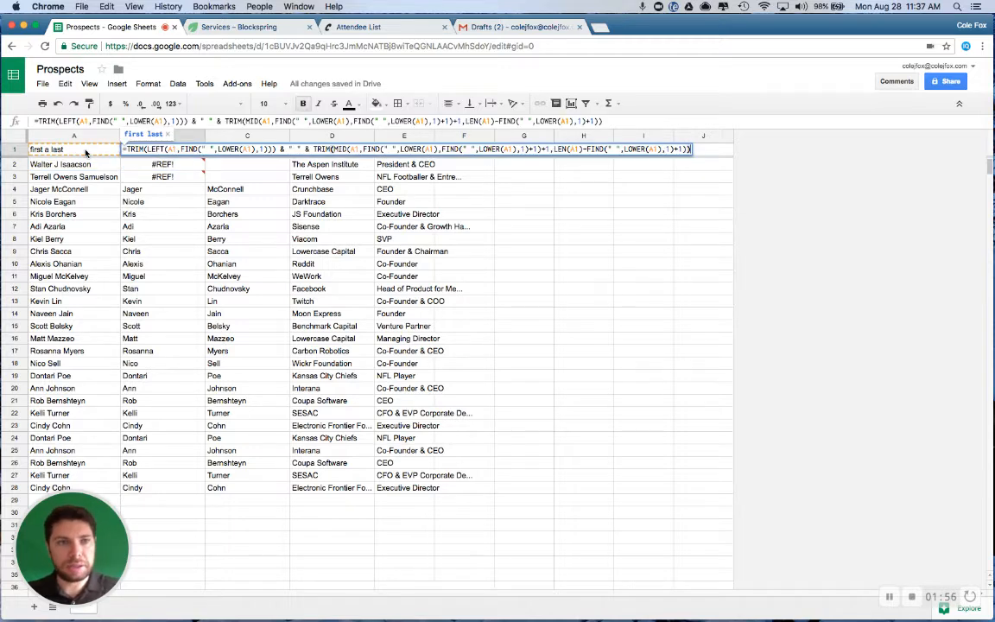
pyautogui.press('Return')
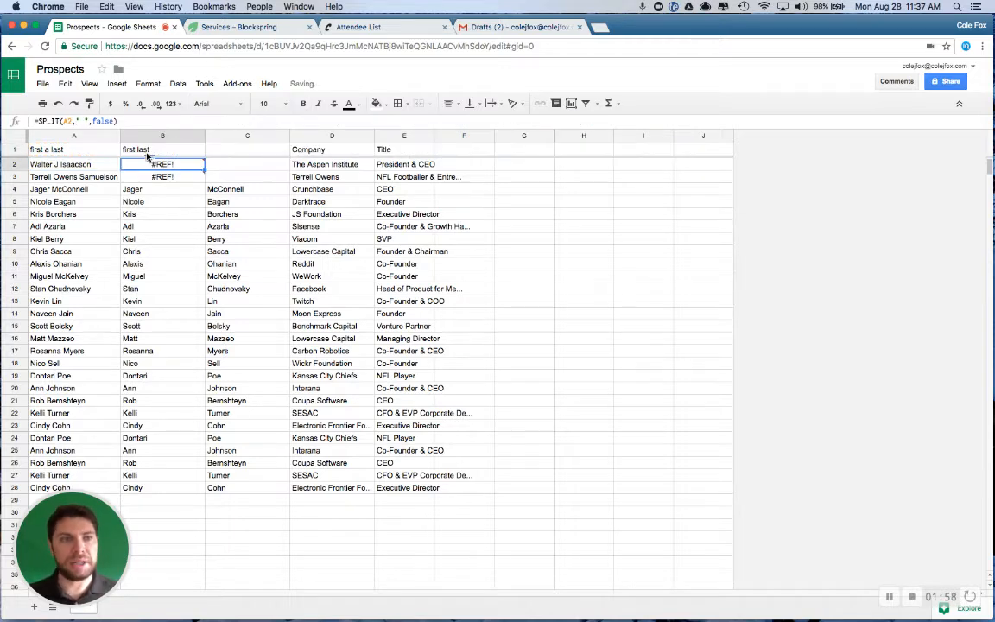
# Fill the TRIM formula from B1 down through B3 to remove the middle names in the two moved rows
pyautogui.press('Up')
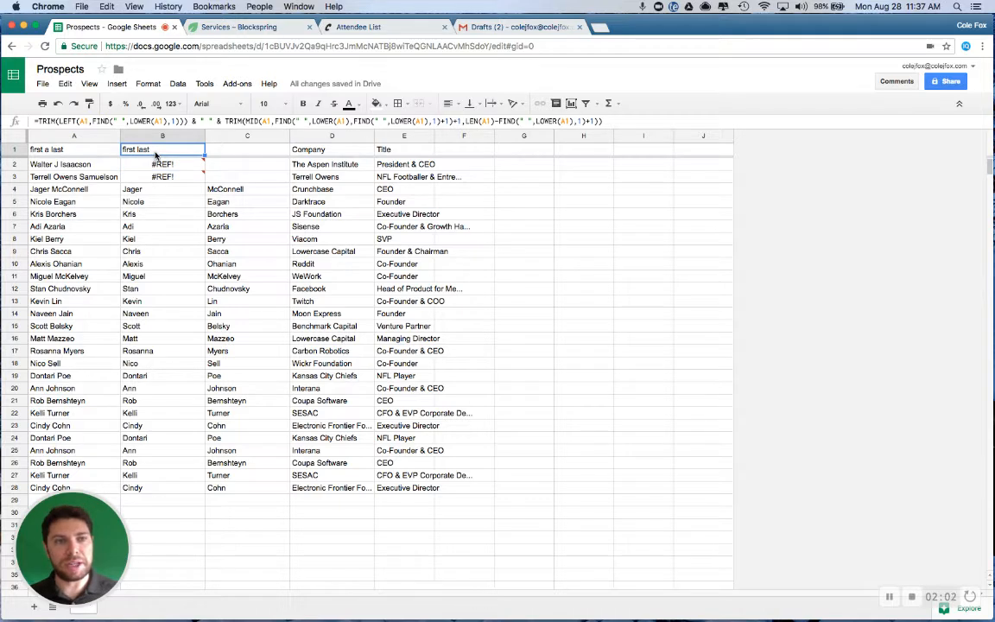
pyautogui.hotkey('shift', 'Down')
pyautogui.hotkey('shift', 'Down')
pyautogui.press('super+d')
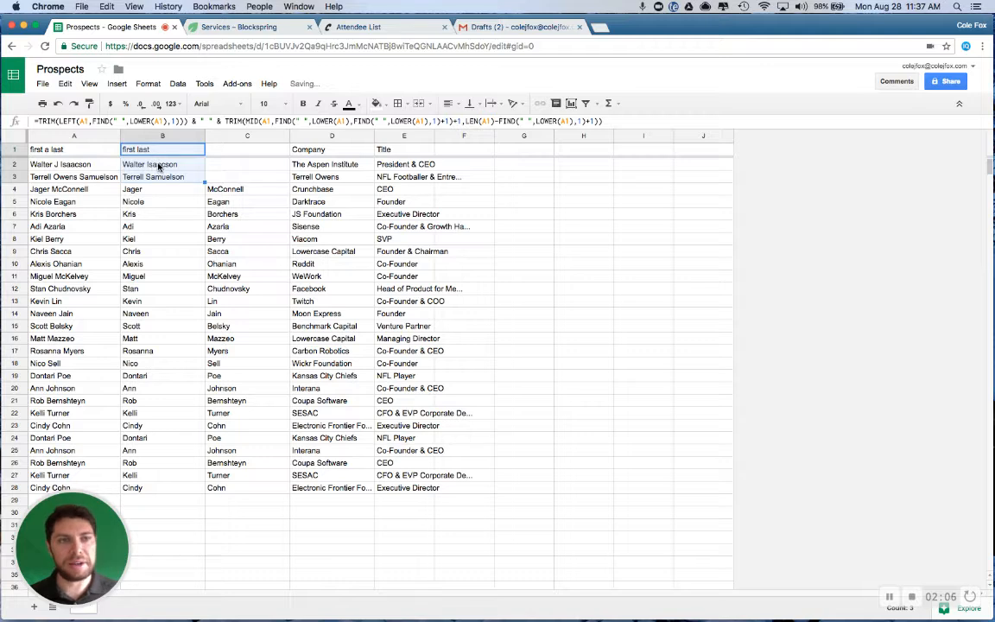
# Copy the cleaned names in B2:B3 and paste them as values only over the full names in A2:A3
pyautogui.click(154, 163)
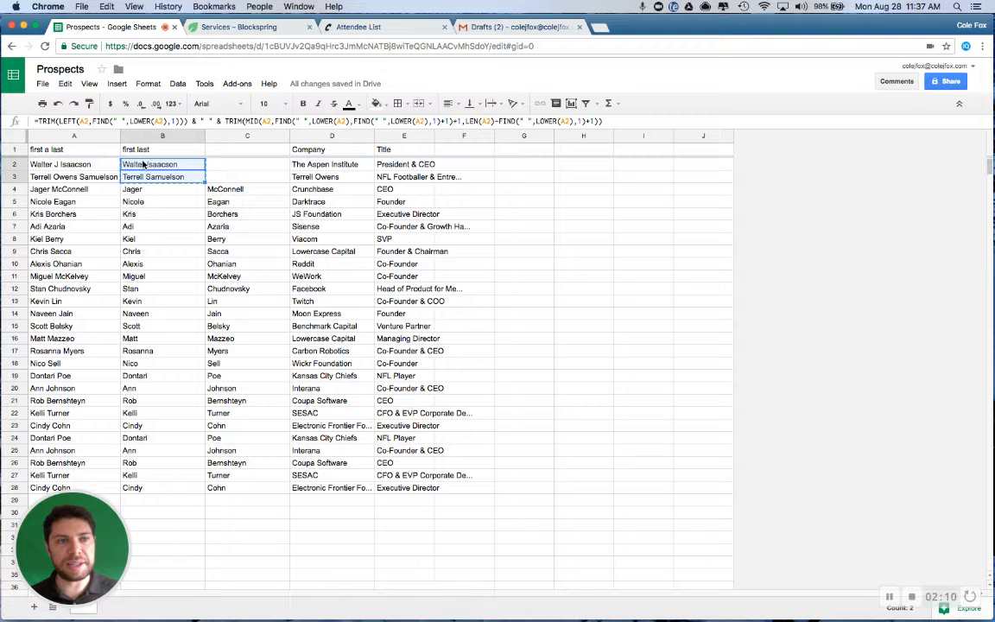
pyautogui.click(79, 163)
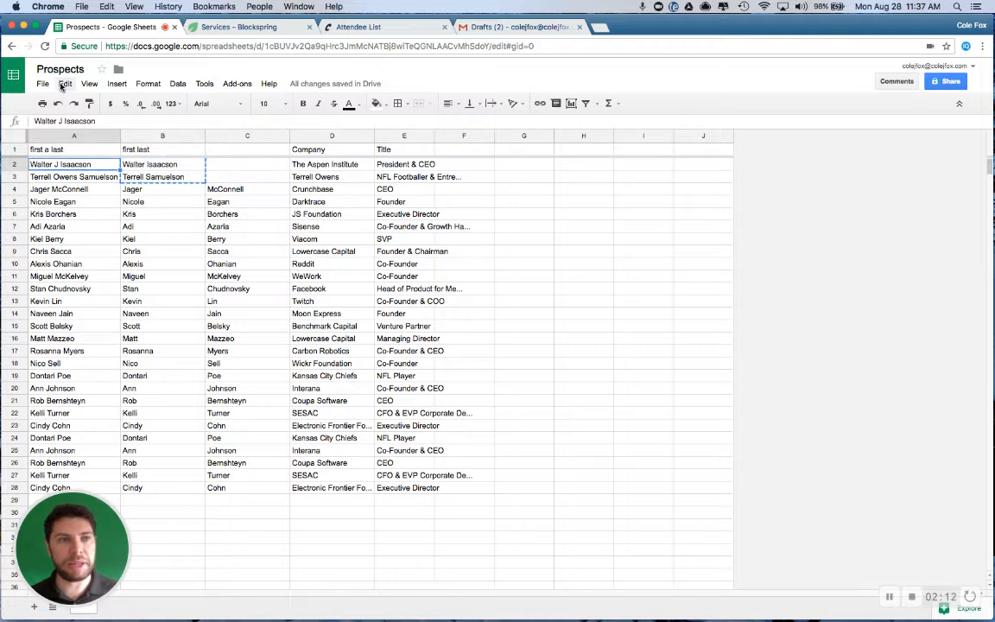
pyautogui.click(64, 84)
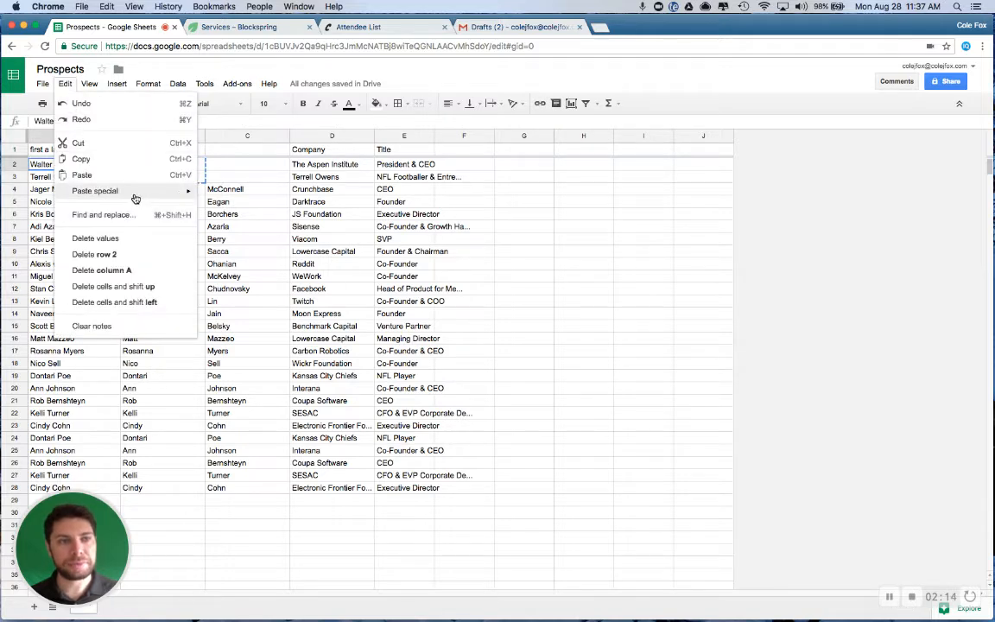
pyautogui.moveTo(136, 191)
pyautogui.click(227, 193)
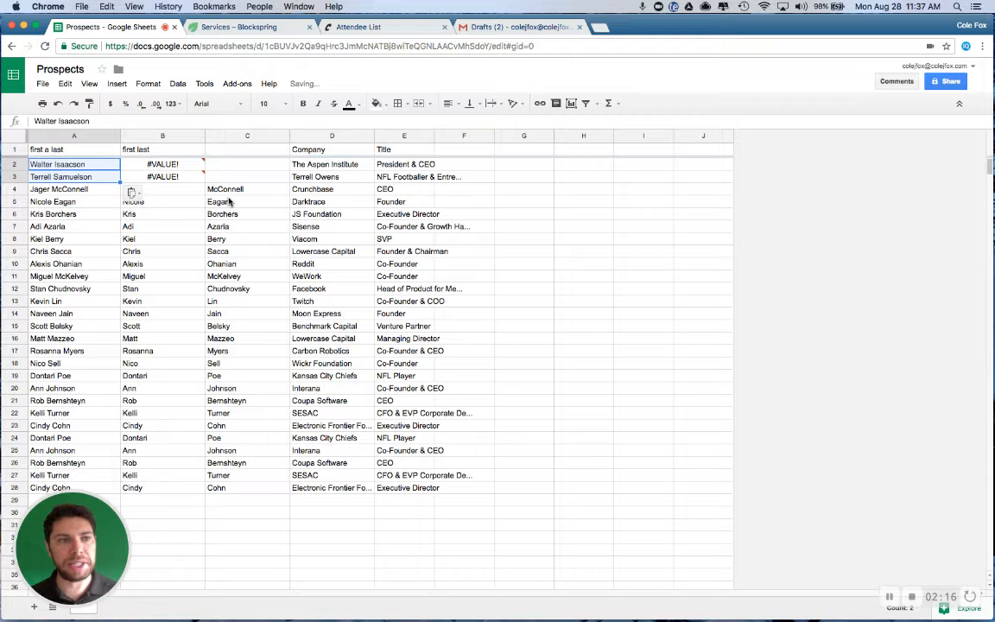
# Copy the SPLIT formula from B4 and paste it into B1 over the TRIM formula
pyautogui.click(145, 150)
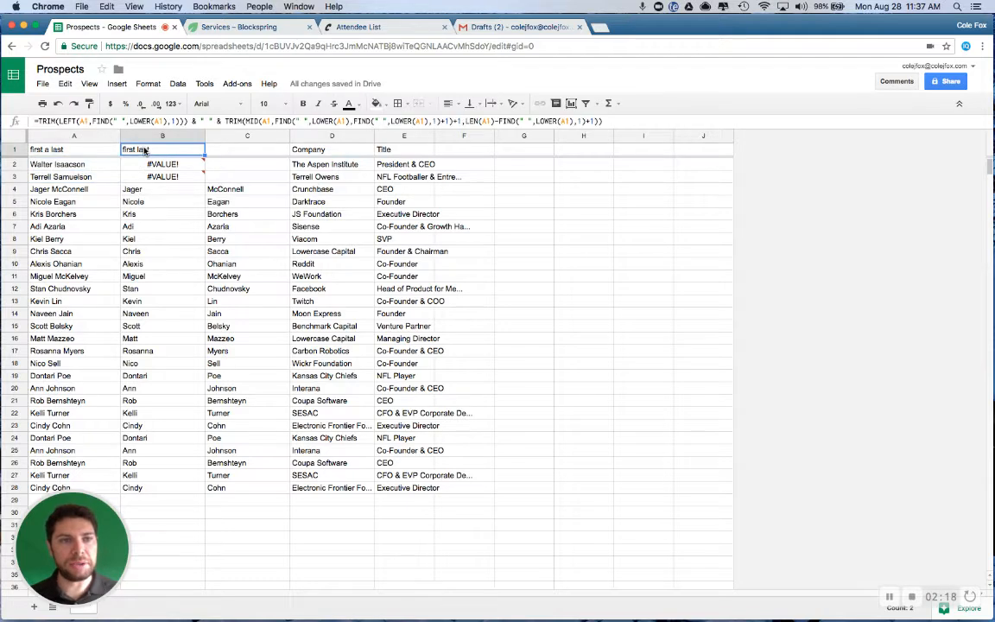
pyautogui.press('Down')
pyautogui.press('Down')
pyautogui.press('Down')
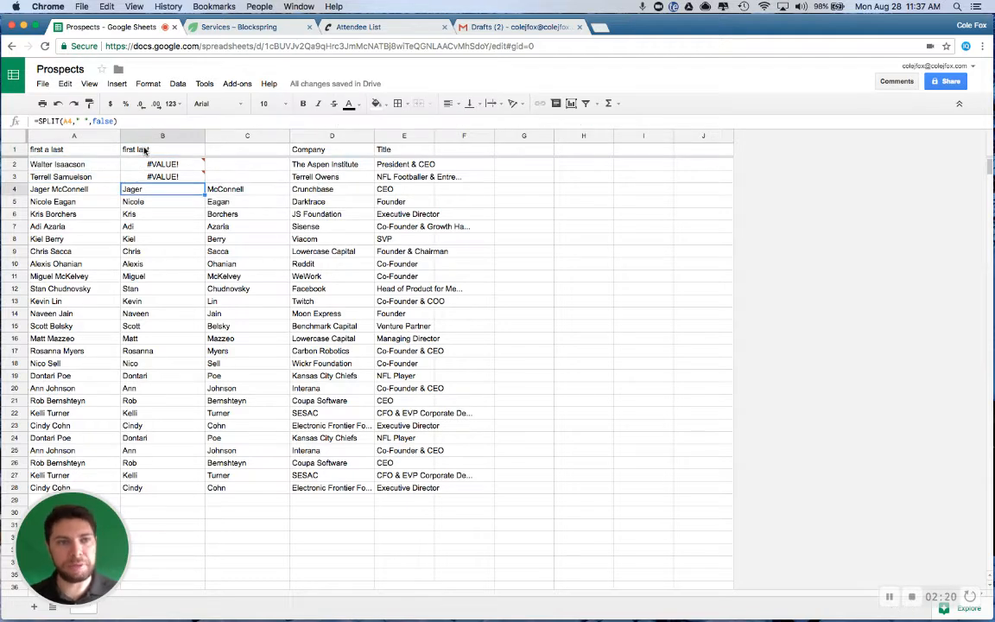
pyautogui.hotkey('ctrl', 'c')
pyautogui.click(145, 150)
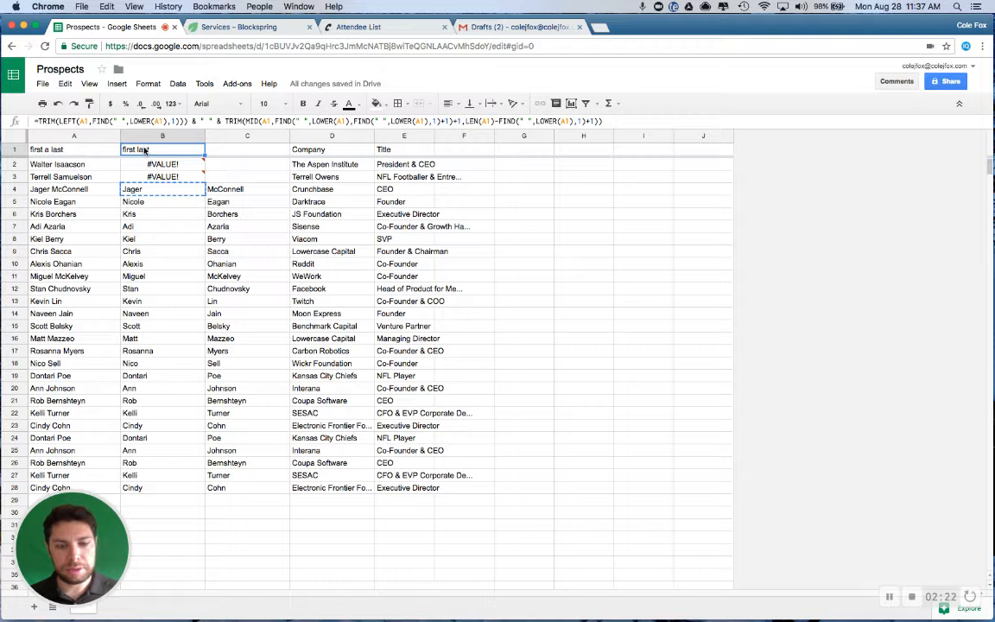
pyautogui.hotkey('ctrl', 'v')
# Fill the SPLIT formula from B1 down through B3 to split the two cleaned names
pyautogui.press('Down')
pyautogui.hotkey('shift', 'Down')
pyautogui.hotkey('shift', 'Down')
pyautogui.press('Up')
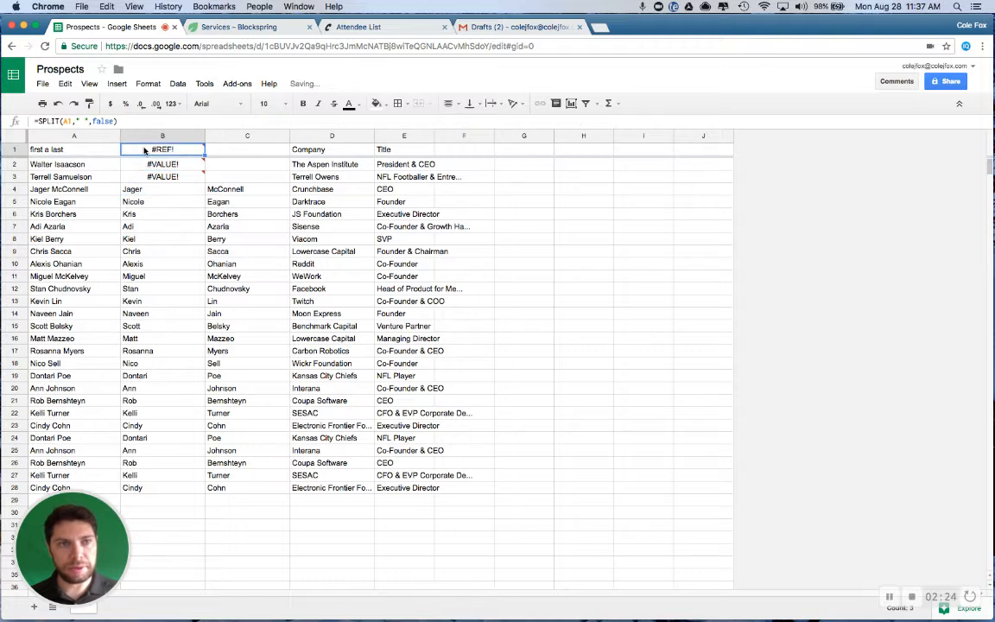
pyautogui.hotkey('shift', 'Down')
pyautogui.hotkey('shift', 'Down')
pyautogui.press('super+d')
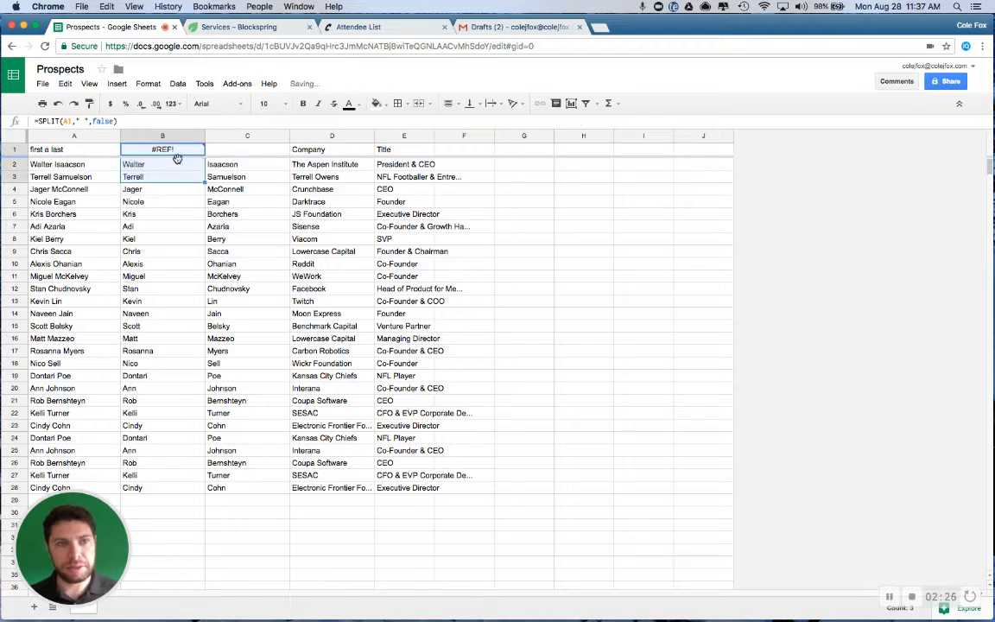
pyautogui.click(195, 177)
pyautogui.click(222, 165)
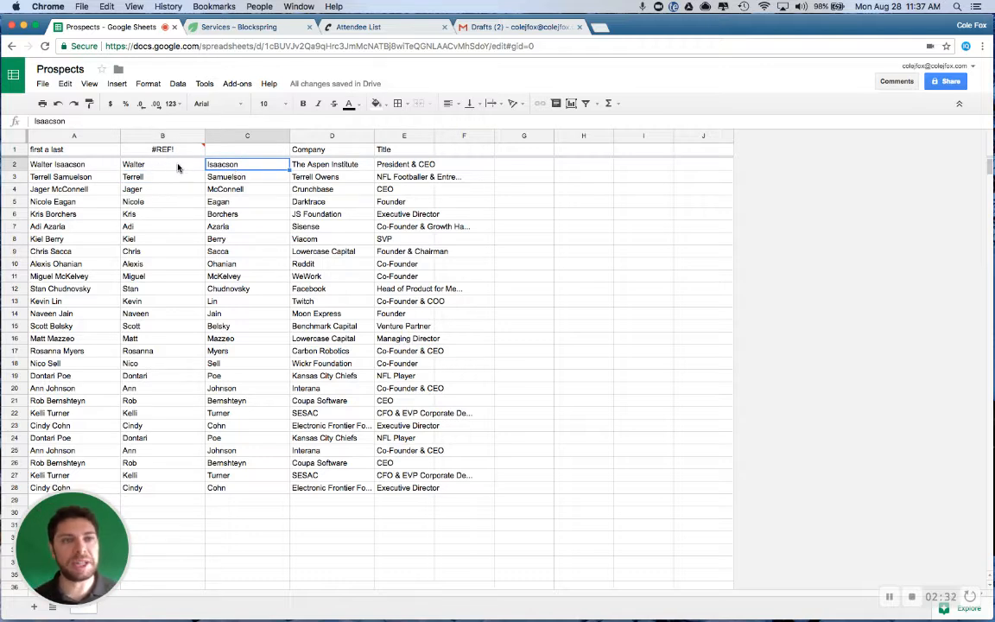
pyautogui.moveTo(166, 155)
pyautogui.click(131, 161)
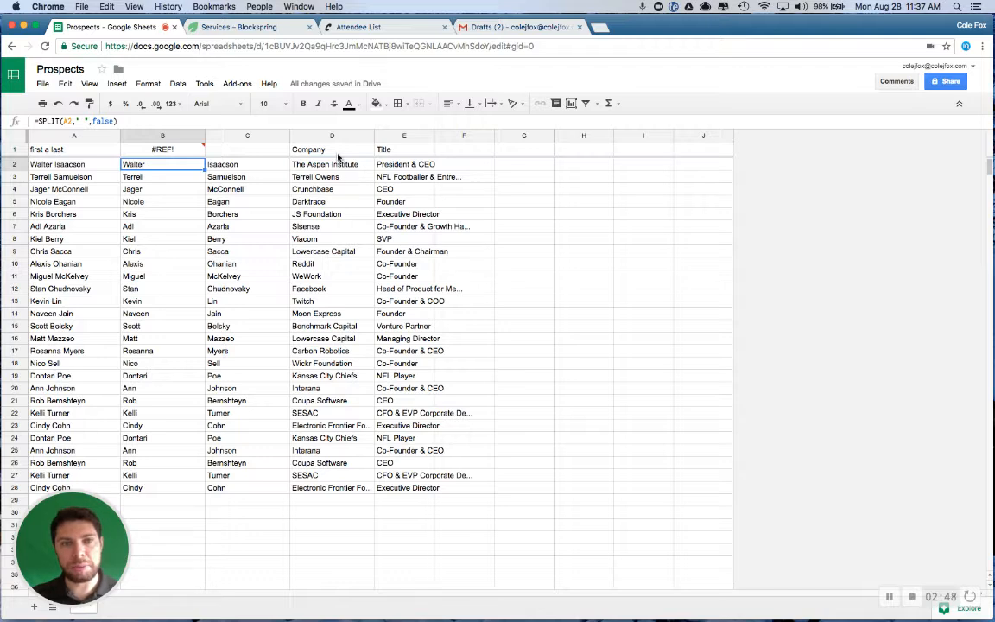
# Insert one blank column between the Company and Title columns
pyautogui.click(403, 136)
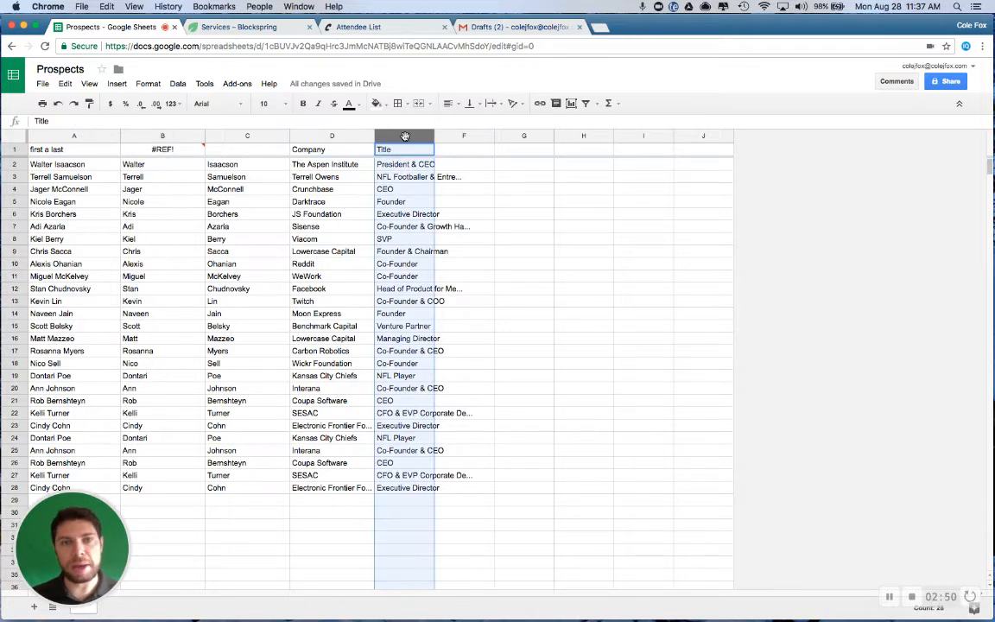
pyautogui.rightClick(404, 138)
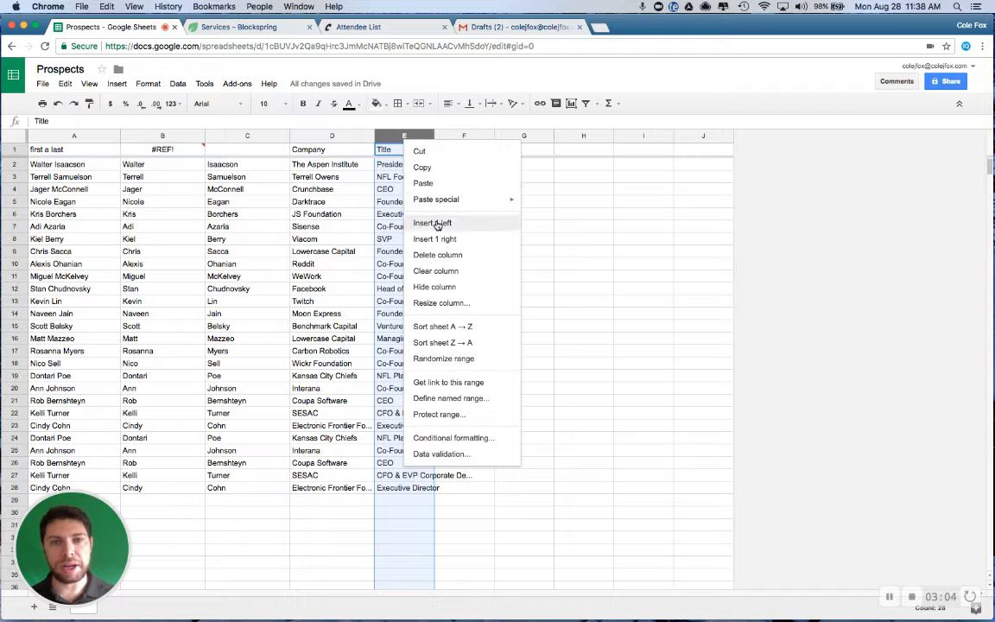
pyautogui.click(434, 223)
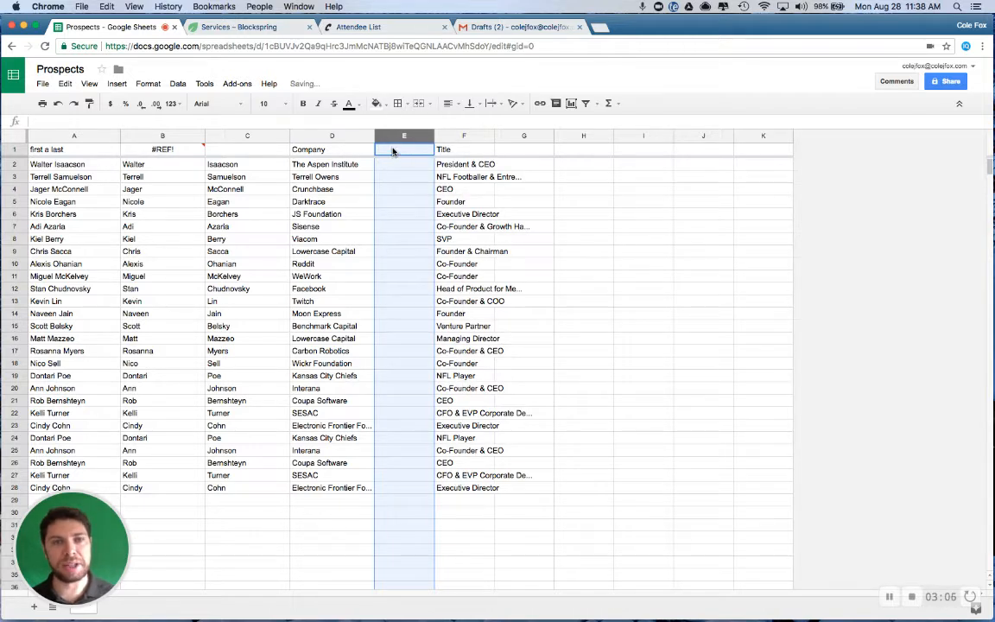
# Copy the Company column into the new blank column E and select its filled cells E1:E28
pyautogui.click(331, 136)
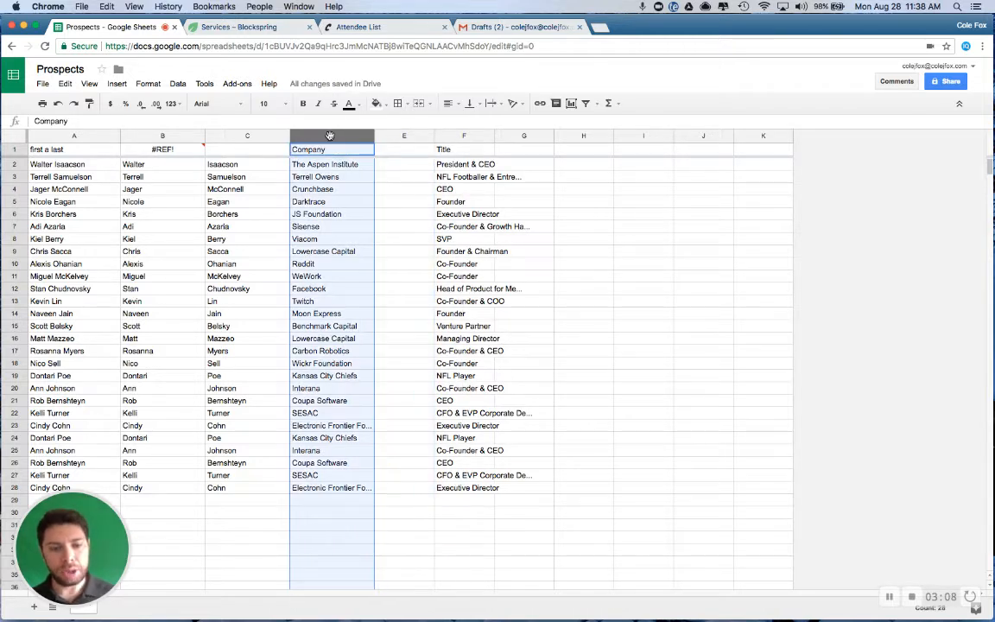
pyautogui.click(398, 135)
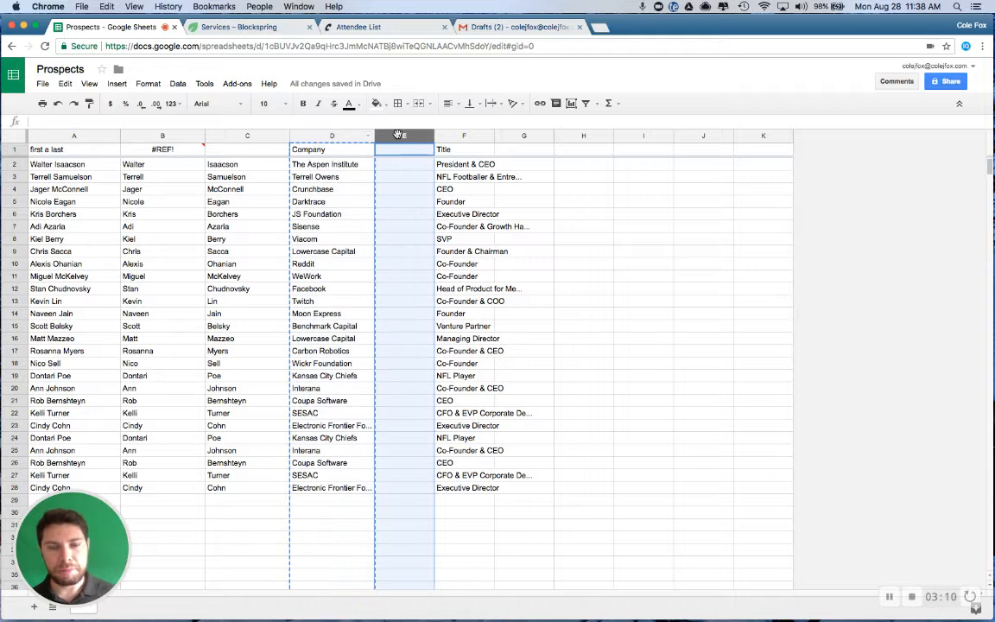
pyautogui.press('super+v')
pyautogui.moveTo(405, 151); pyautogui.dragTo(424, 490)
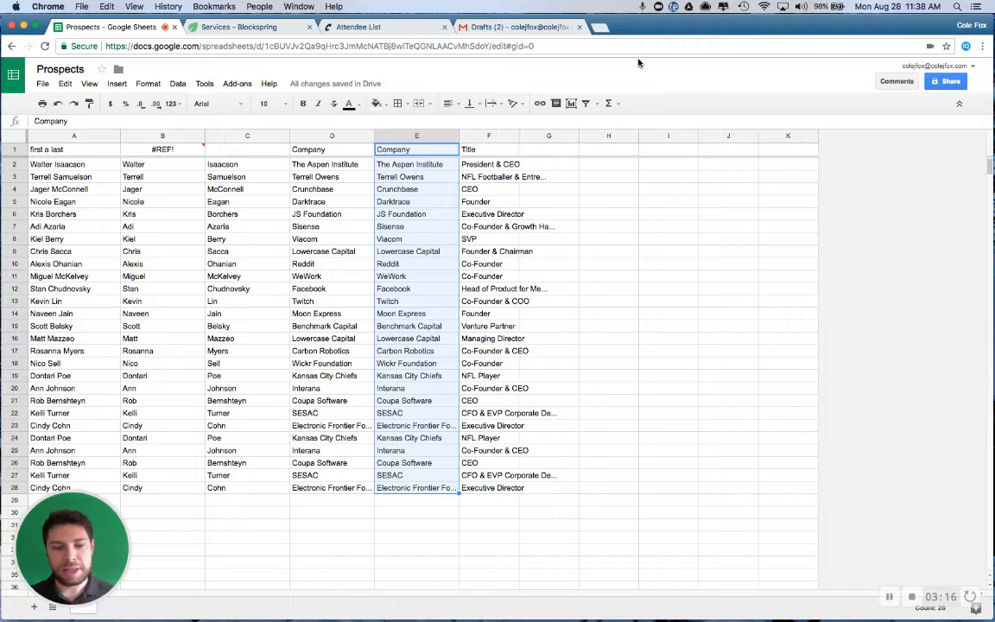
# Try find and replace over this sheet, replacing every space with nothing
pyautogui.press('super+f')
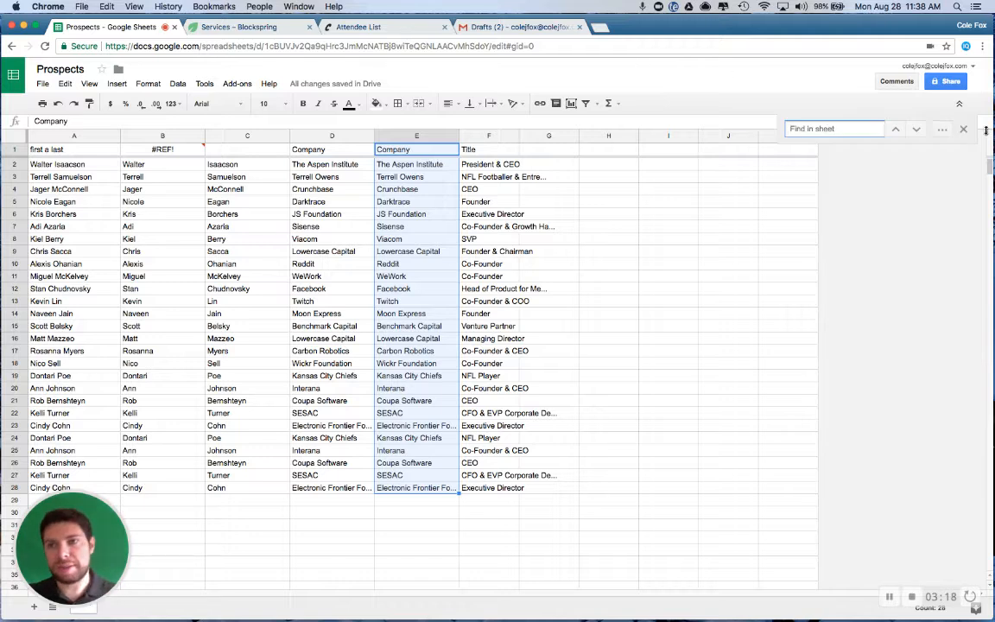
pyautogui.click(941, 130)
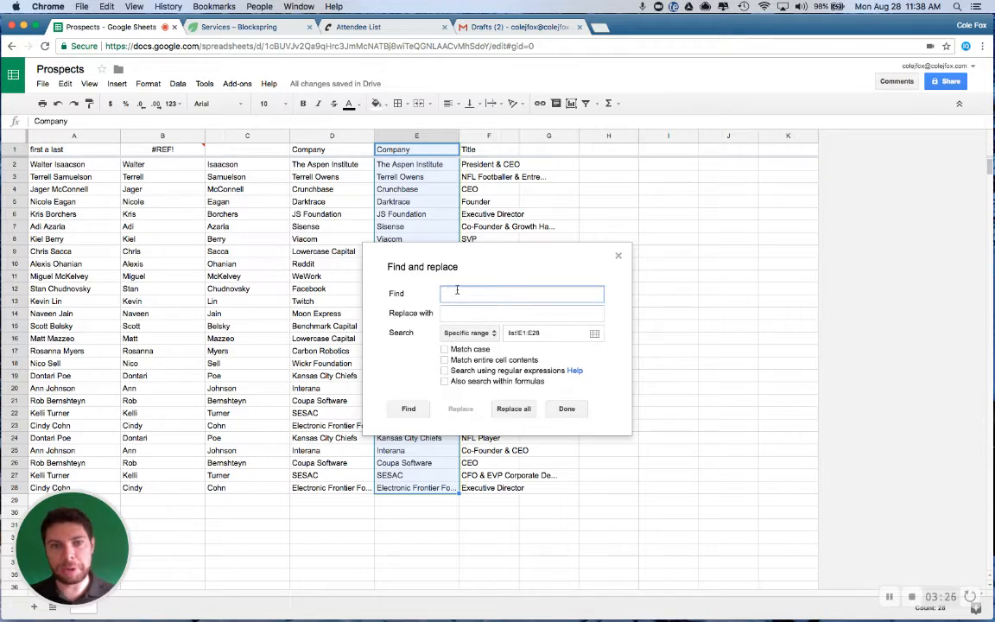
pyautogui.click(469, 312)
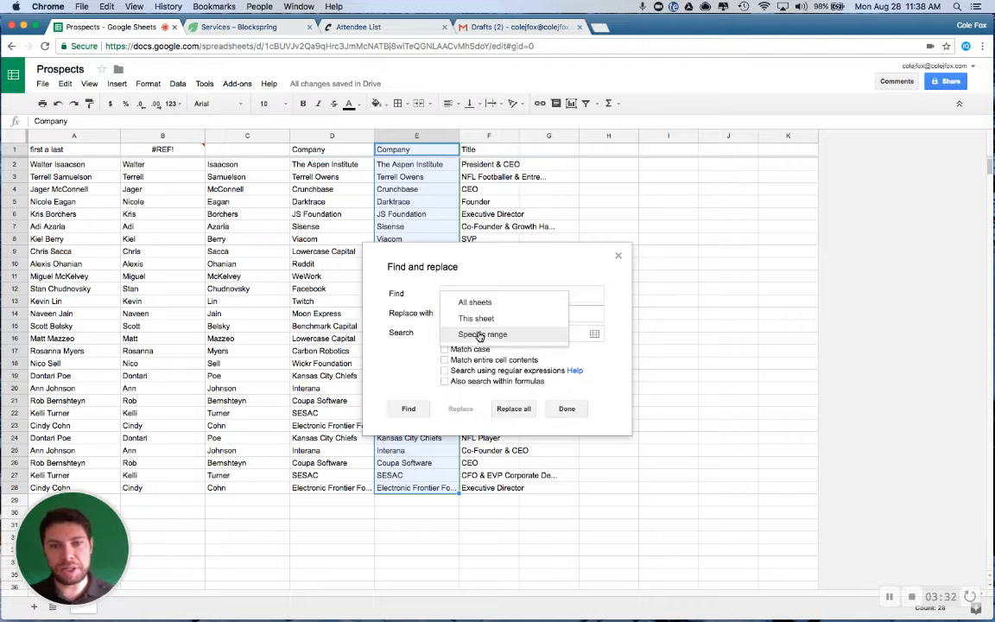
pyautogui.click(477, 317)
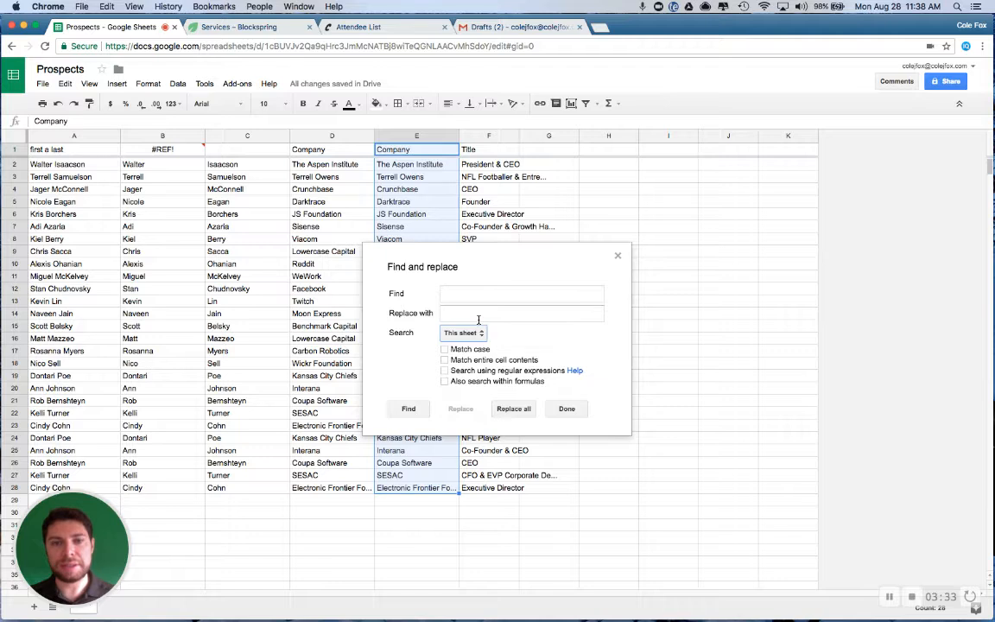
pyautogui.click(513, 409)
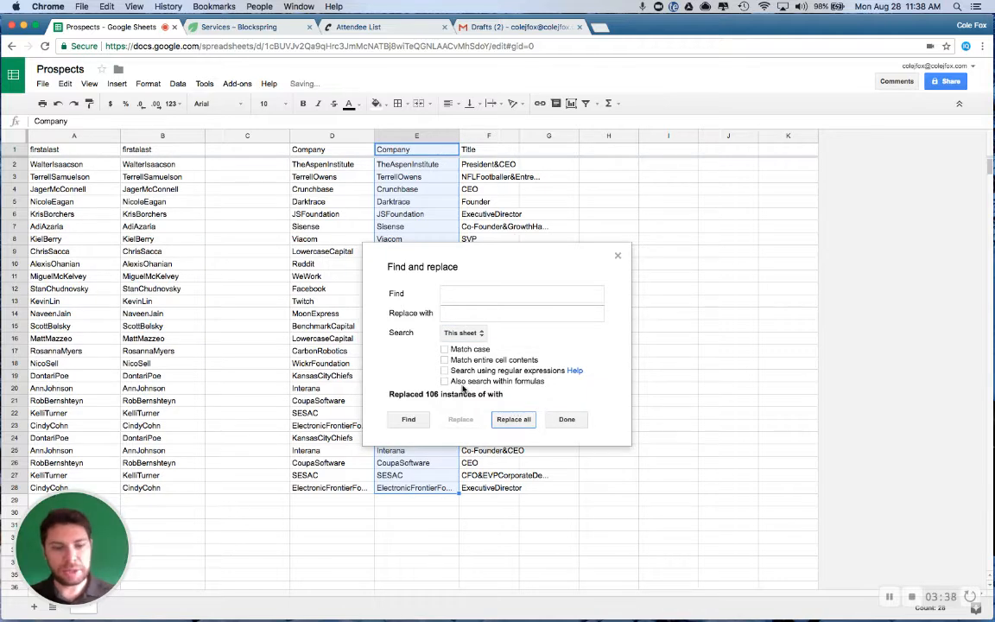
# Close Find and replace and undo the sheet-wide removal of spaces
pyautogui.click(566, 420)
pyautogui.click(448, 367)
pyautogui.press('super+z')
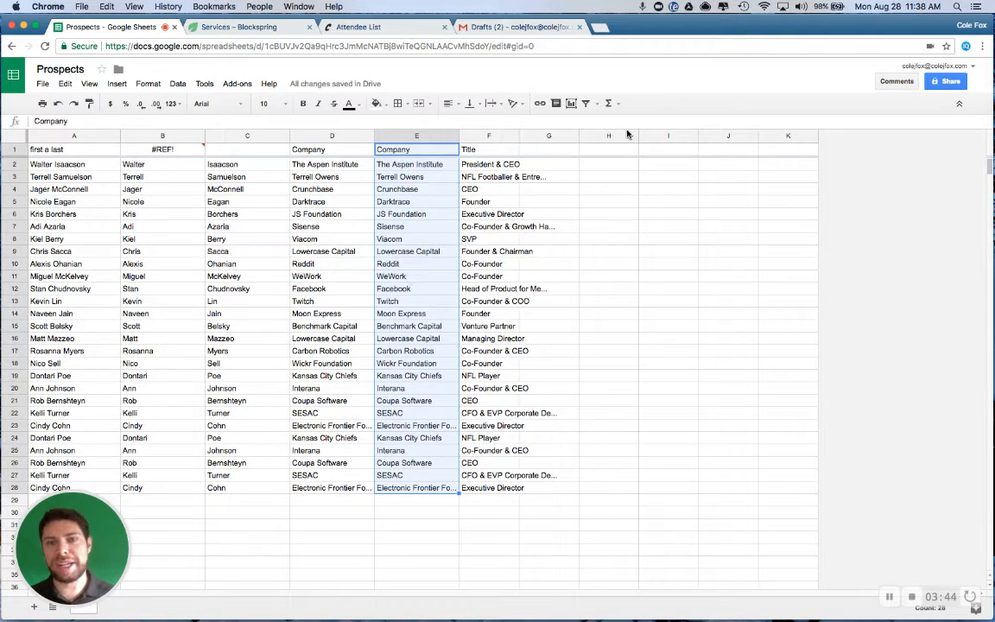
# Remove all spaces from the duplicated company names with find and replace limited to the specific range list!E1:E28
pyautogui.press('super+f')
pyautogui.click(850, 116)
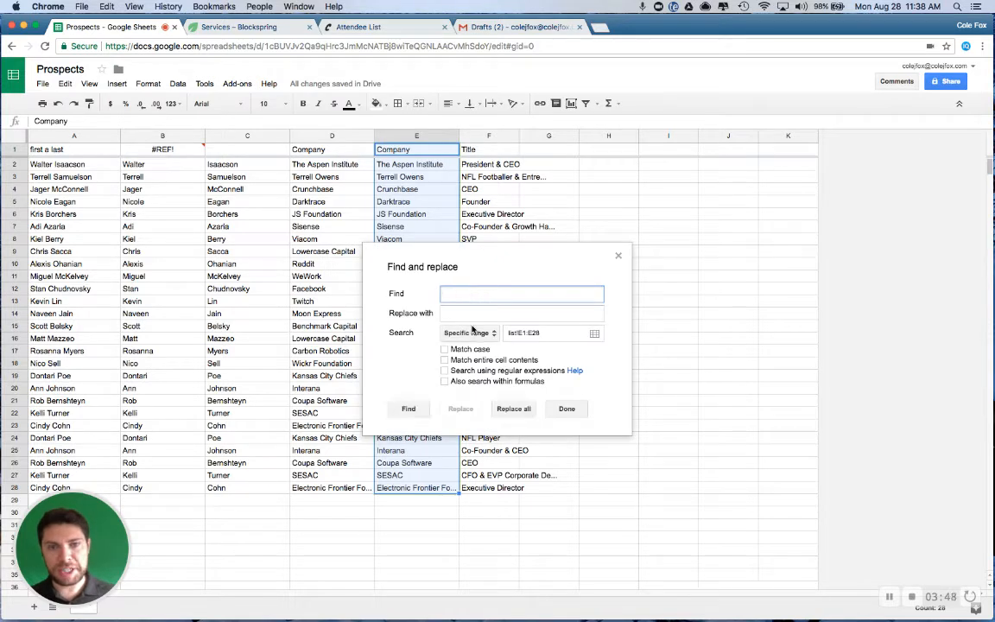
pyautogui.click(478, 340)
pyautogui.click(478, 338)
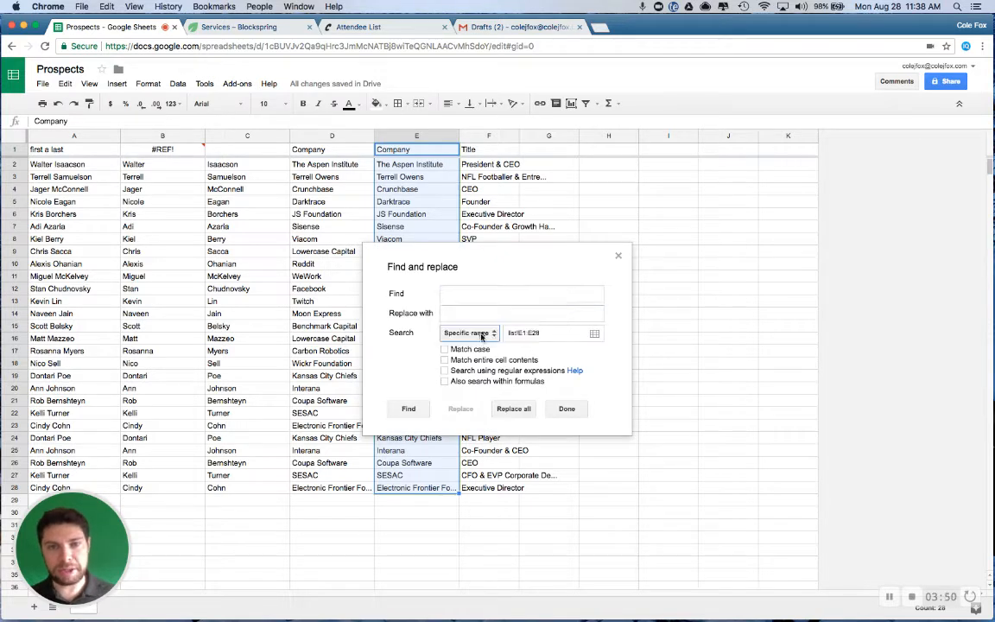
pyautogui.click(593, 332)
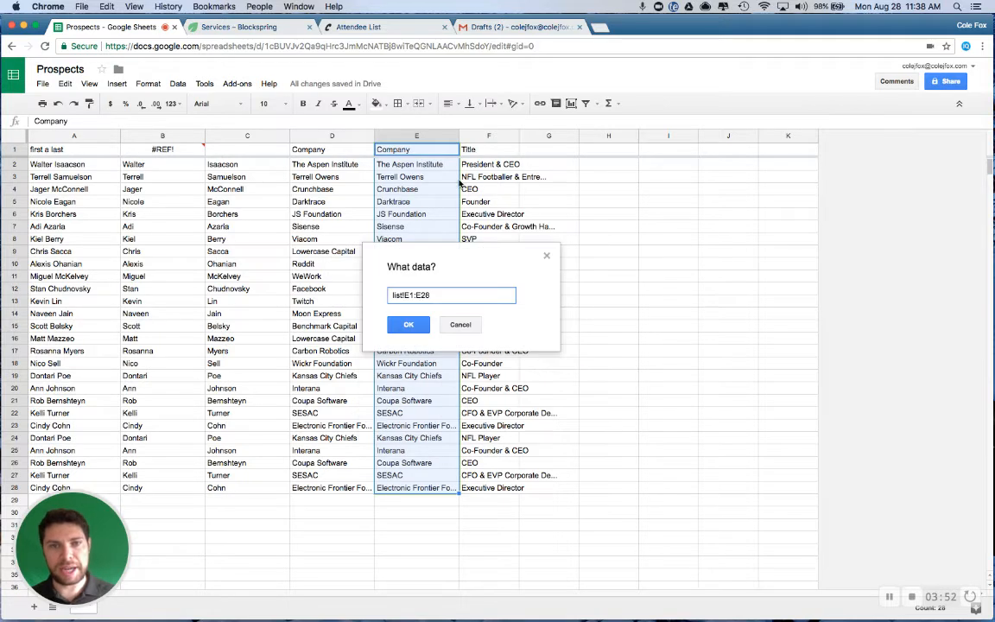
pyautogui.click(408, 324)
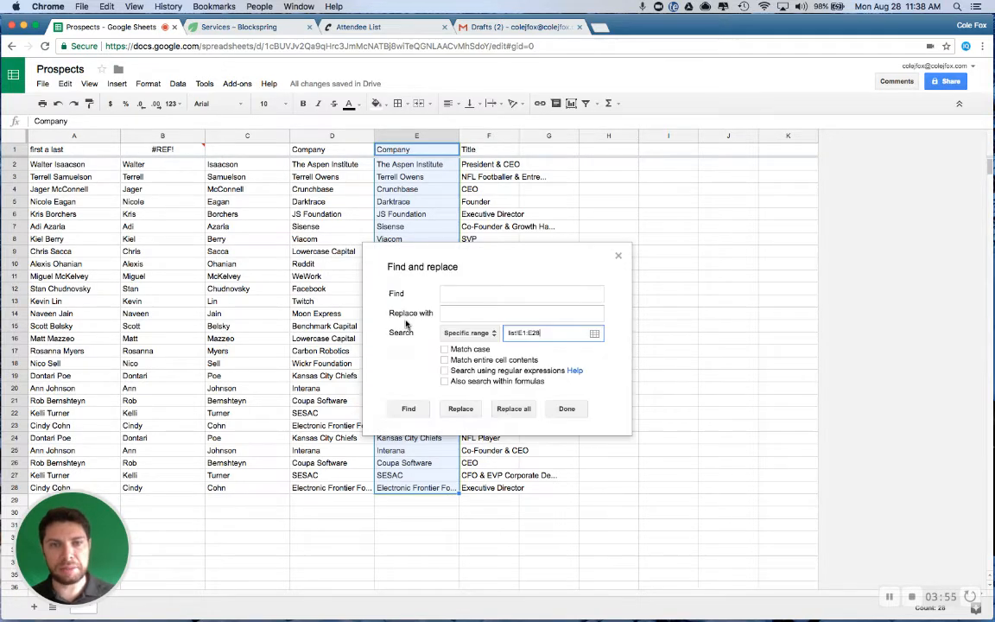
pyautogui.click(513, 408)
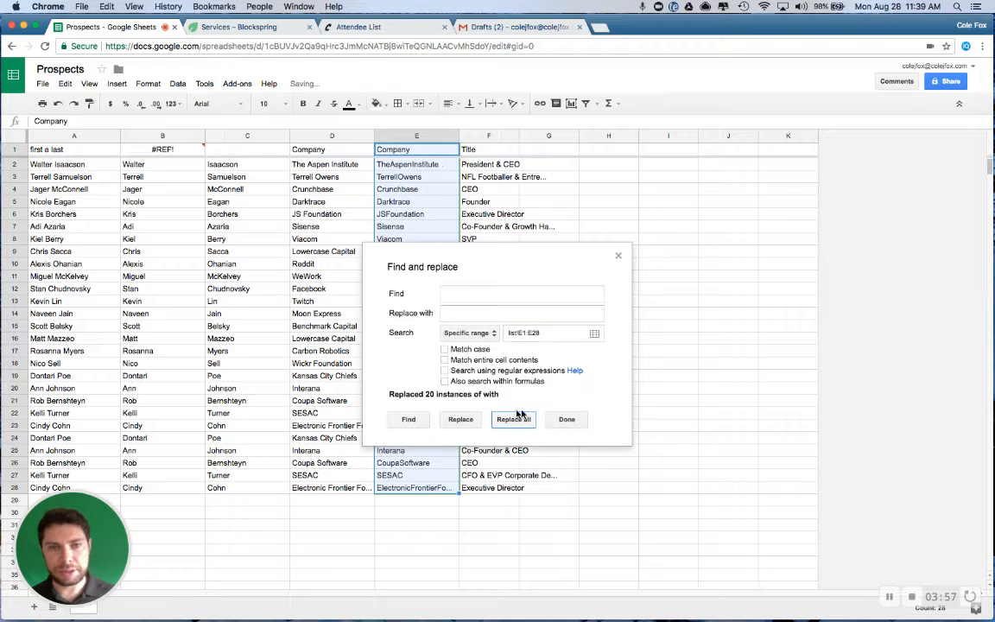
pyautogui.click(565, 419)
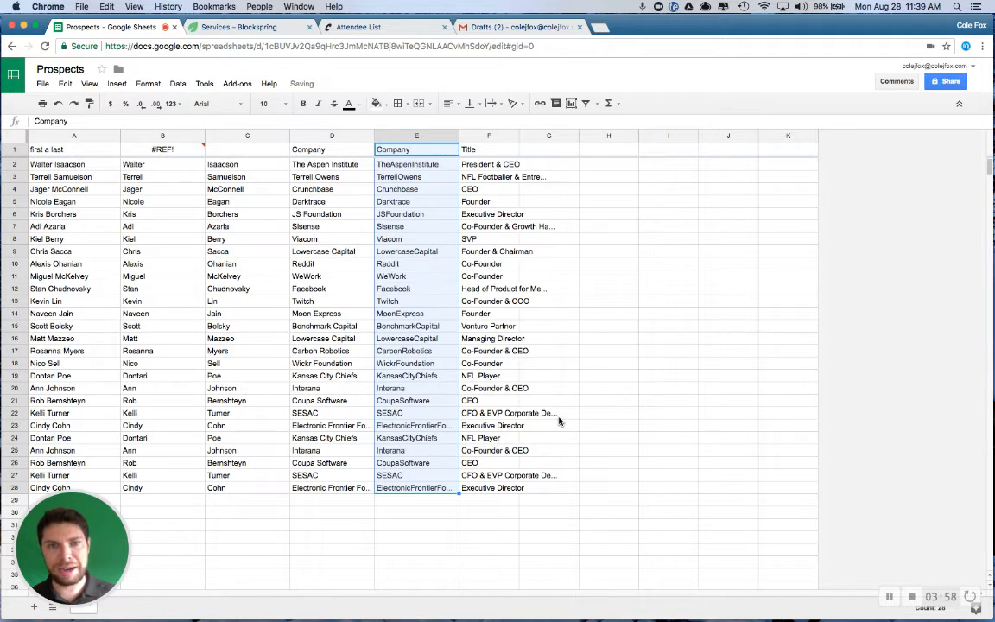
# Insert two blank columns between the duplicated Company column and the Title column
pyautogui.click(540, 137)
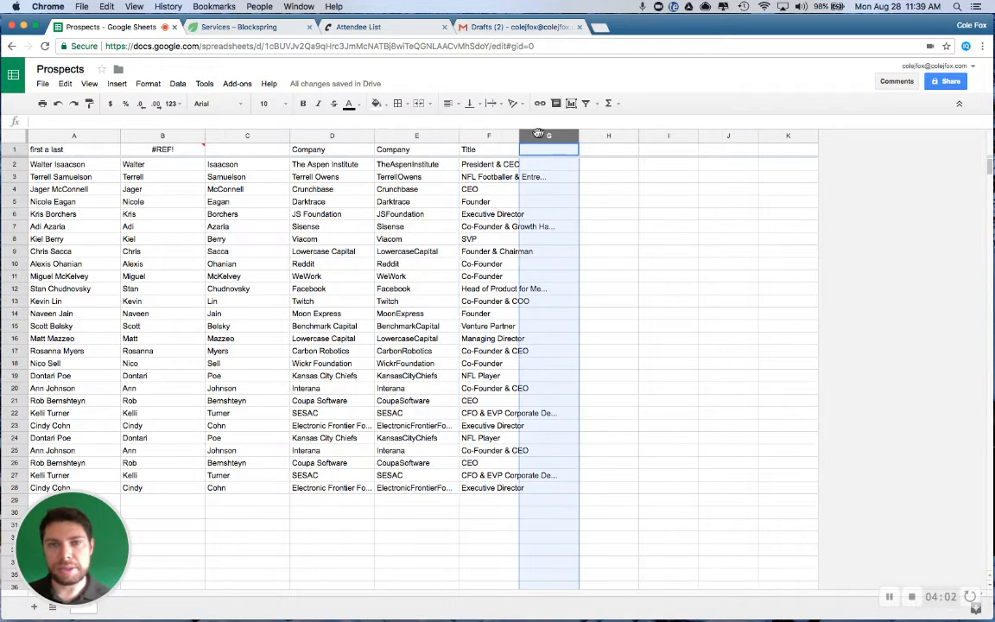
pyautogui.keyDown('shift'); pyautogui.click(487, 136); pyautogui.keyUp('shift')
pyautogui.rightClick(487, 137)
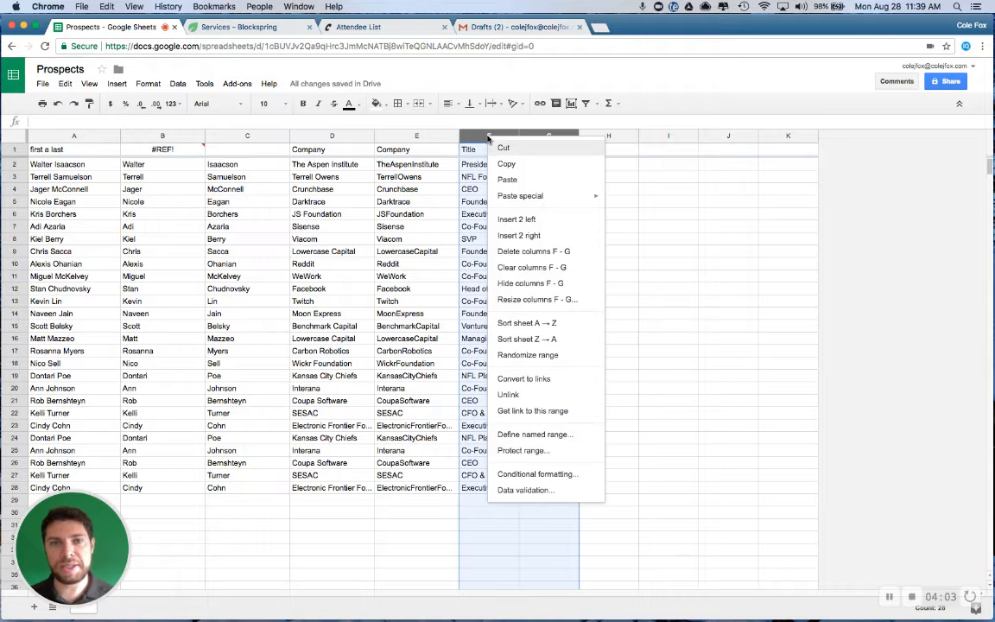
pyautogui.click(534, 220)
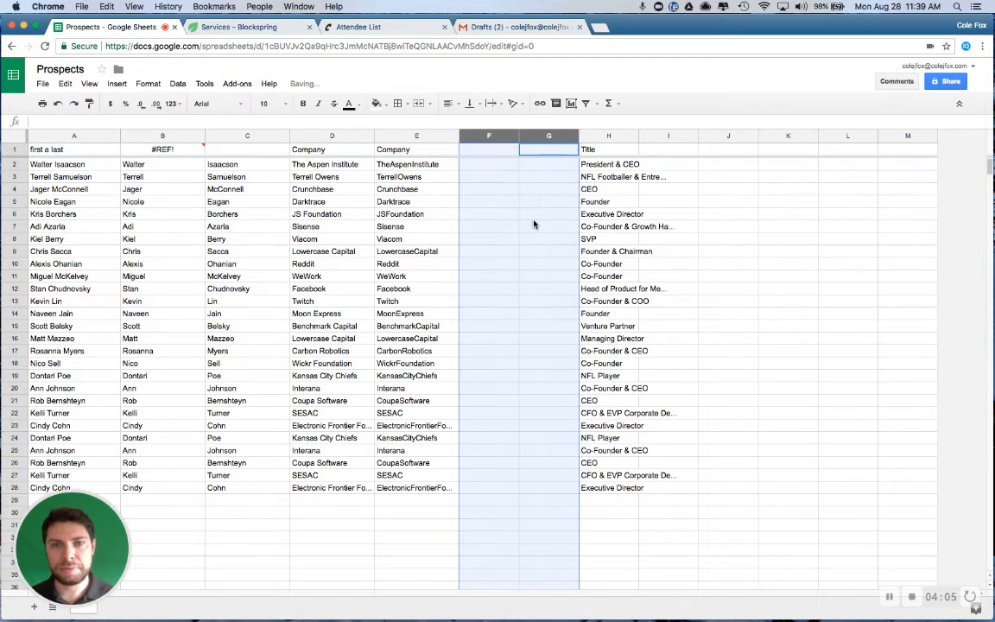
# Enter =CONCATENATE(E2,".com") in F2 to build a web domain from the space-free company name
pyautogui.click(489, 164)
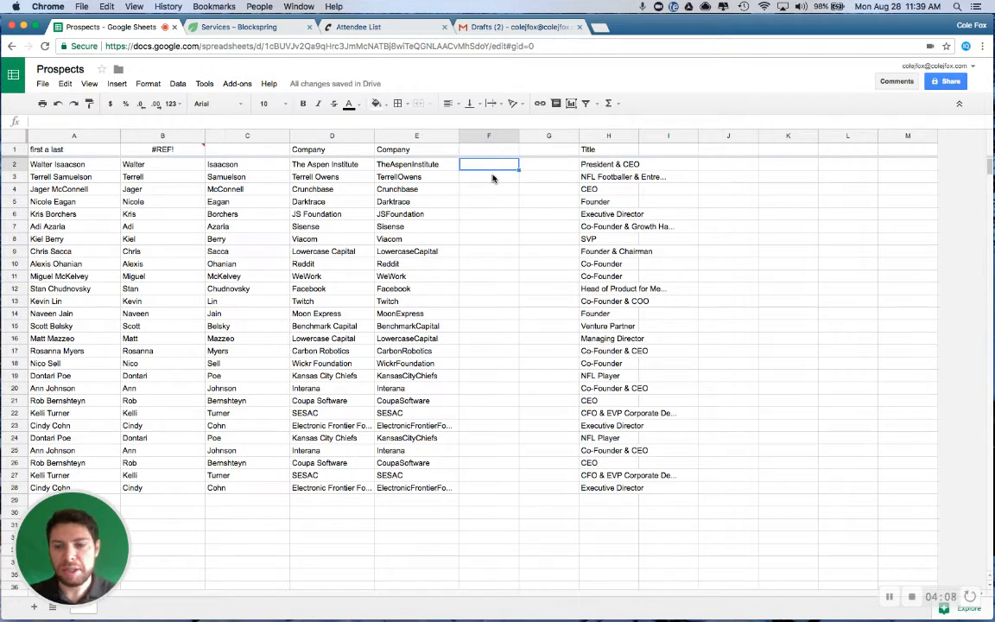
pyautogui.write('=')
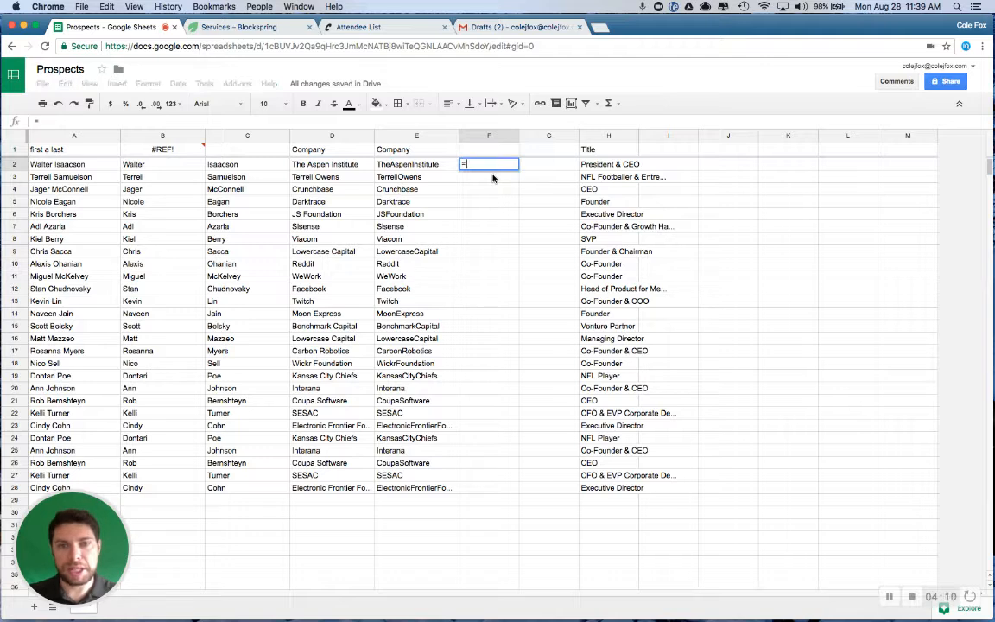
pyautogui.write('concaten')
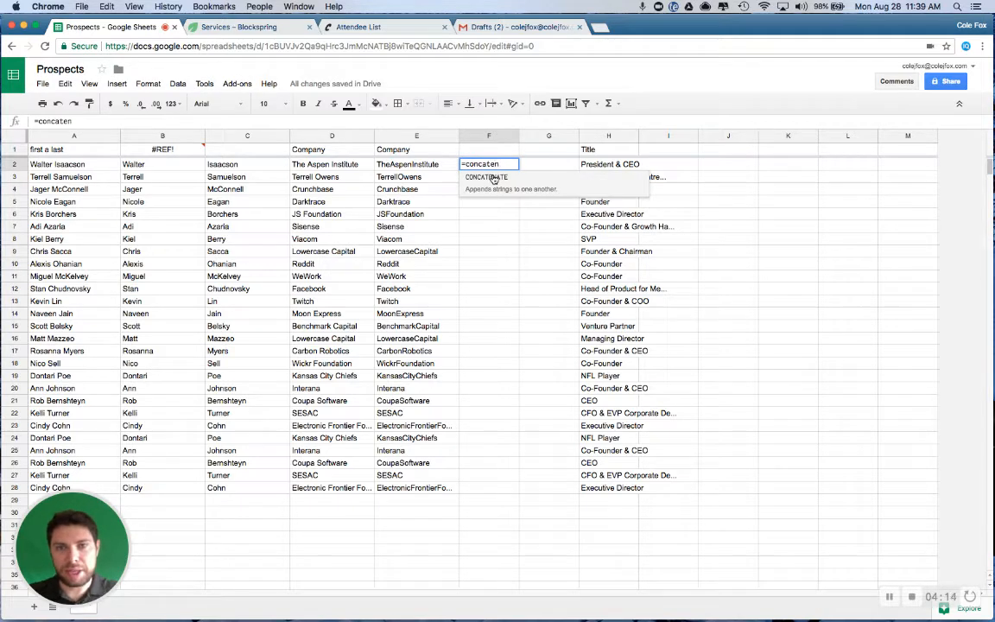
pyautogui.click(494, 178)
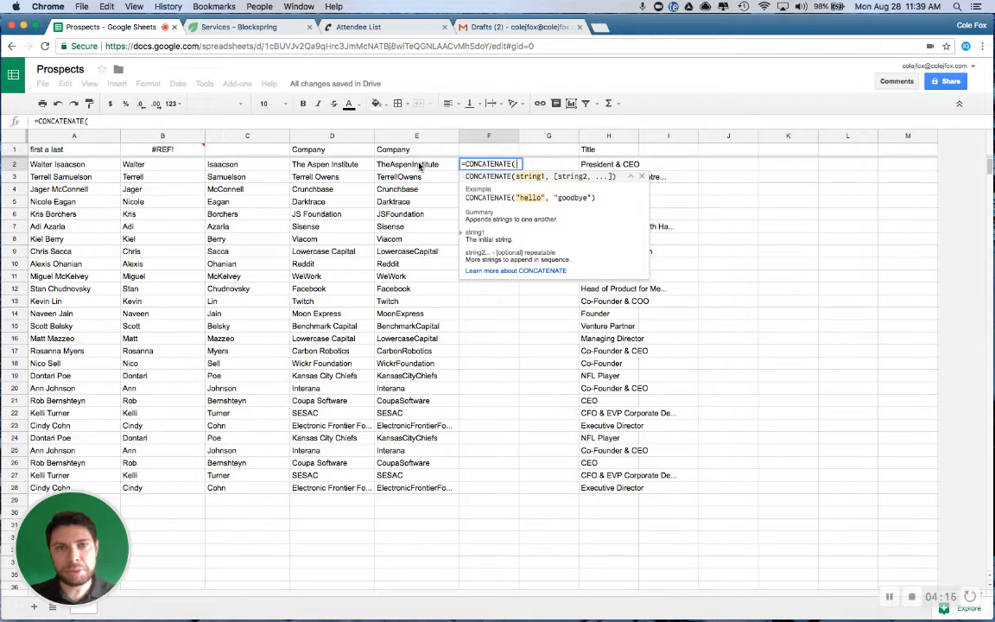
pyautogui.click(420, 166)
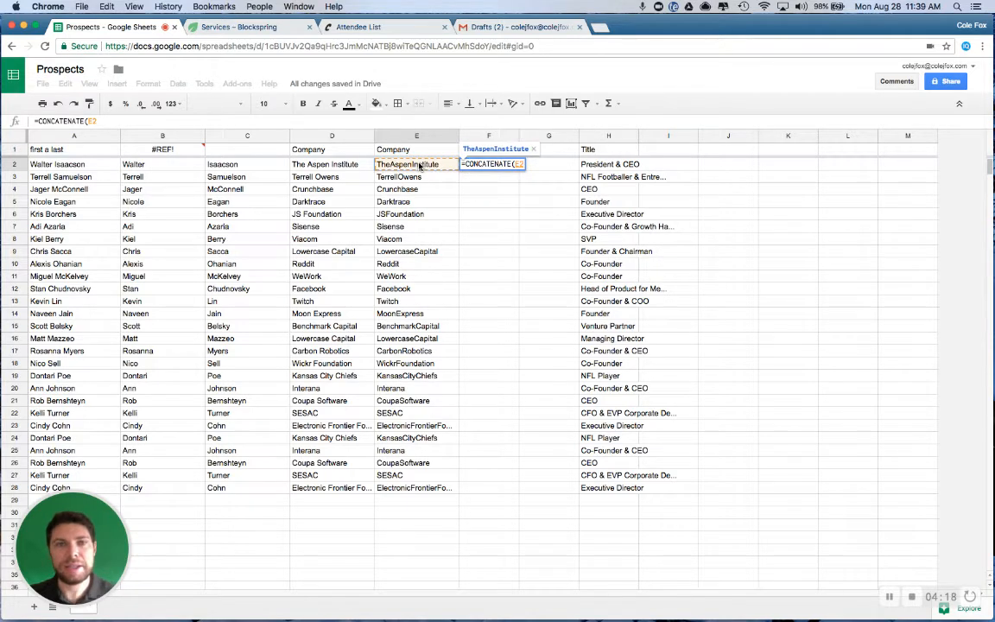
pyautogui.write(',"')
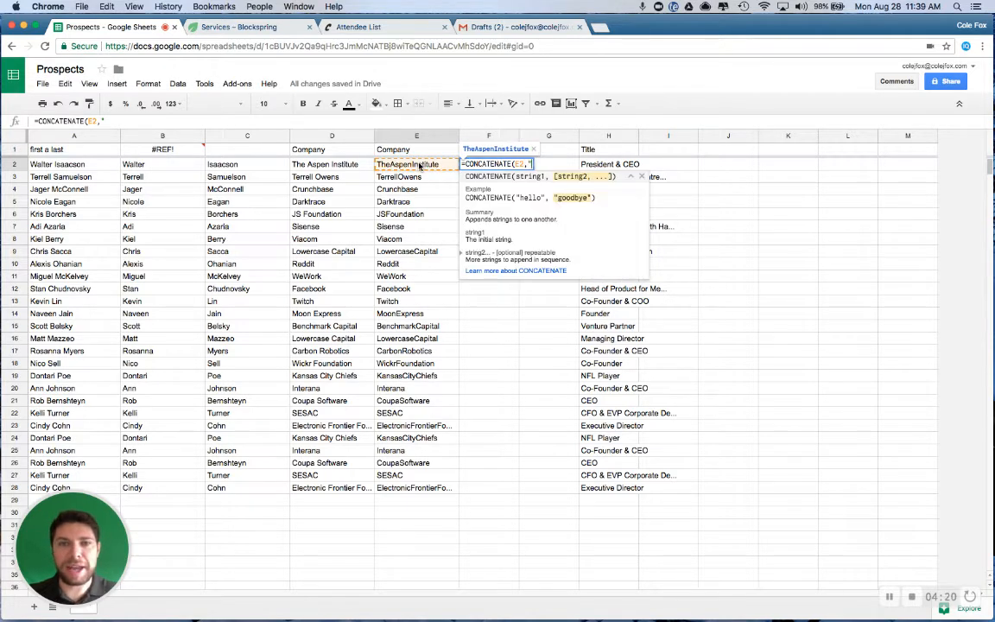
pyautogui.write('.com"')
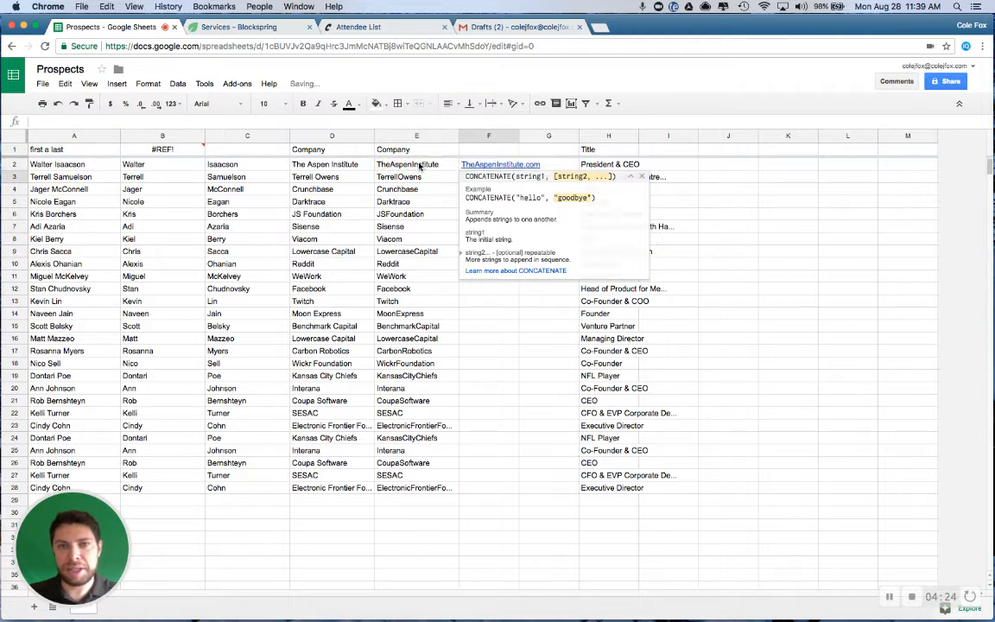
# Commit the web domain formula in F2 and fill it down through F28
pyautogui.press('Return')
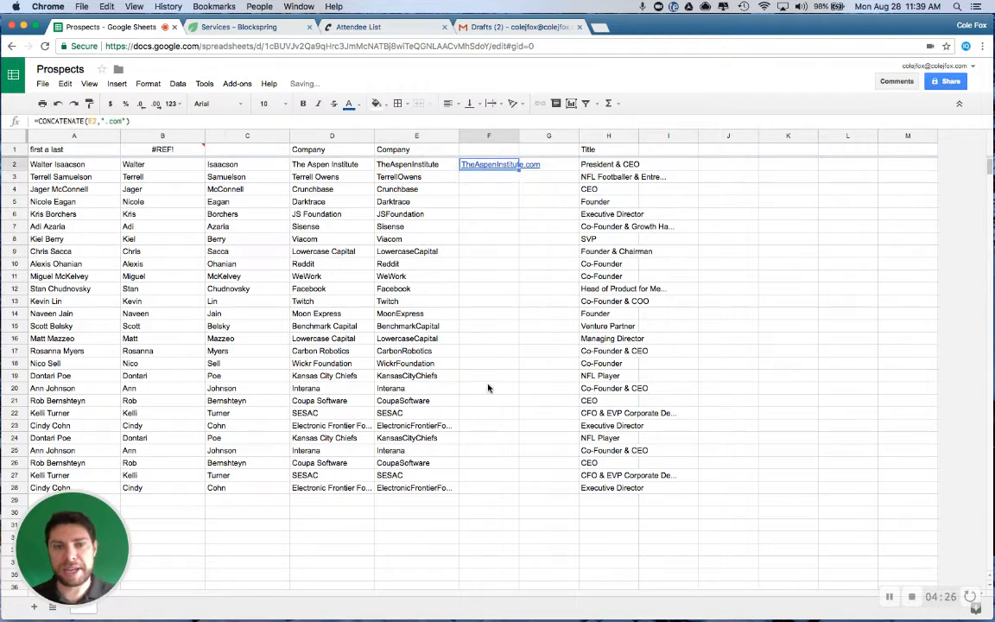
pyautogui.keyDown('shift'); pyautogui.click(486, 493); pyautogui.keyUp('shift')
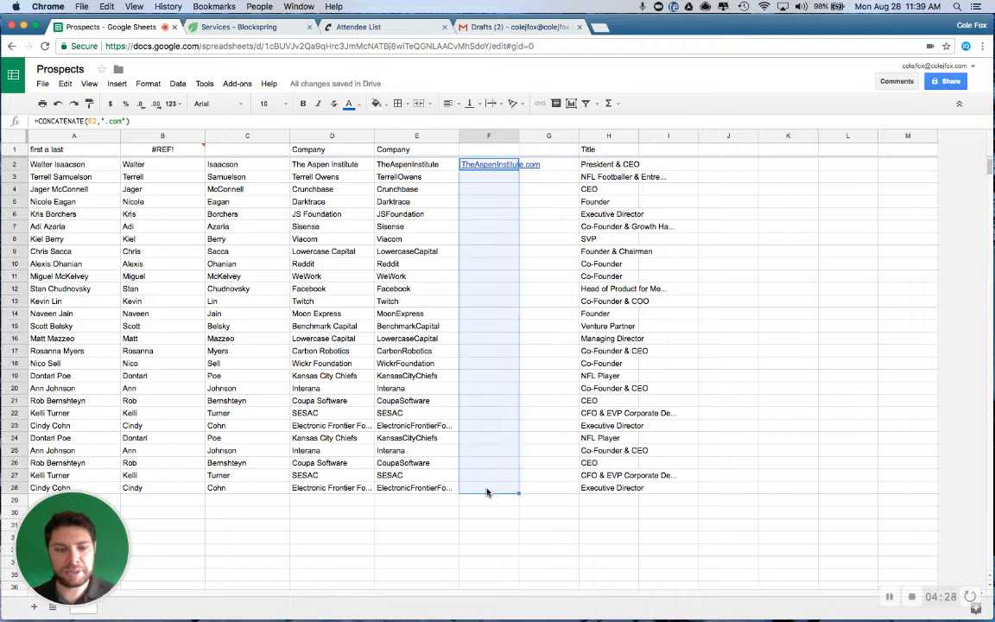
pyautogui.press('super+d')
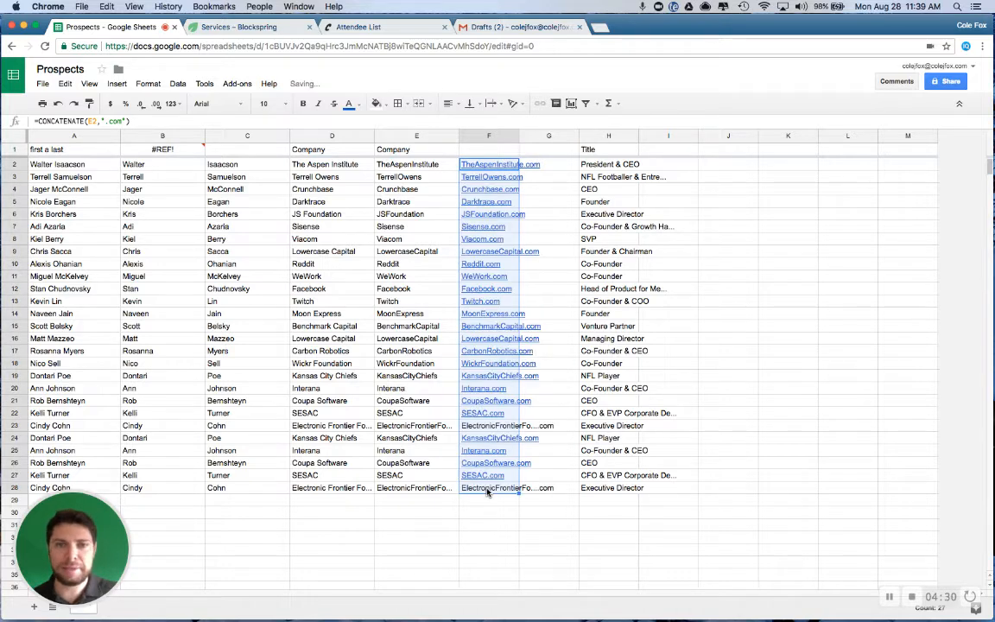
pyautogui.click(584, 176)
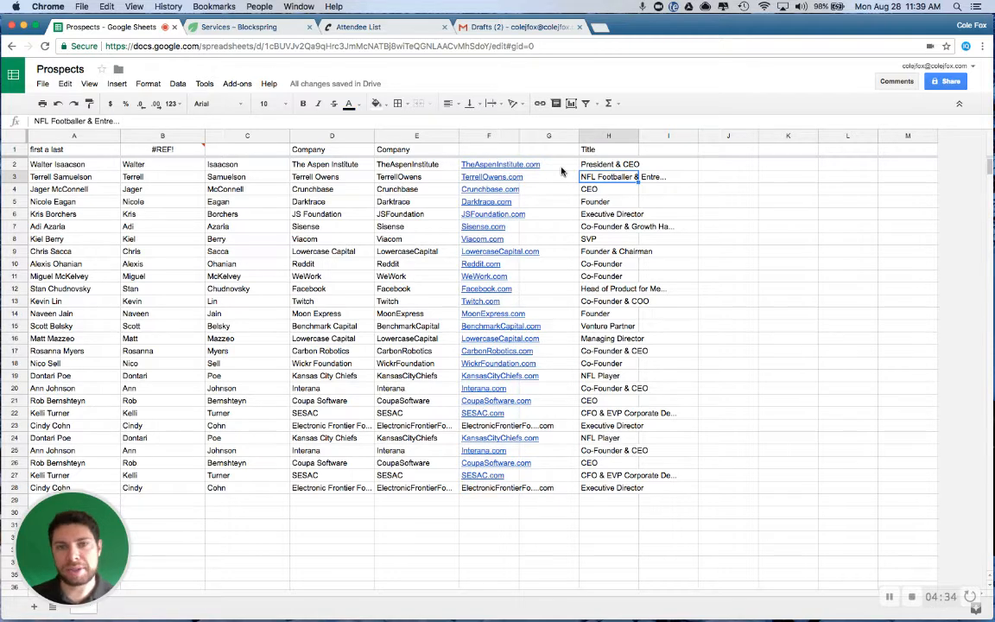
# Delete the blank column G between the web domains and the Title column
pyautogui.click(548, 135)
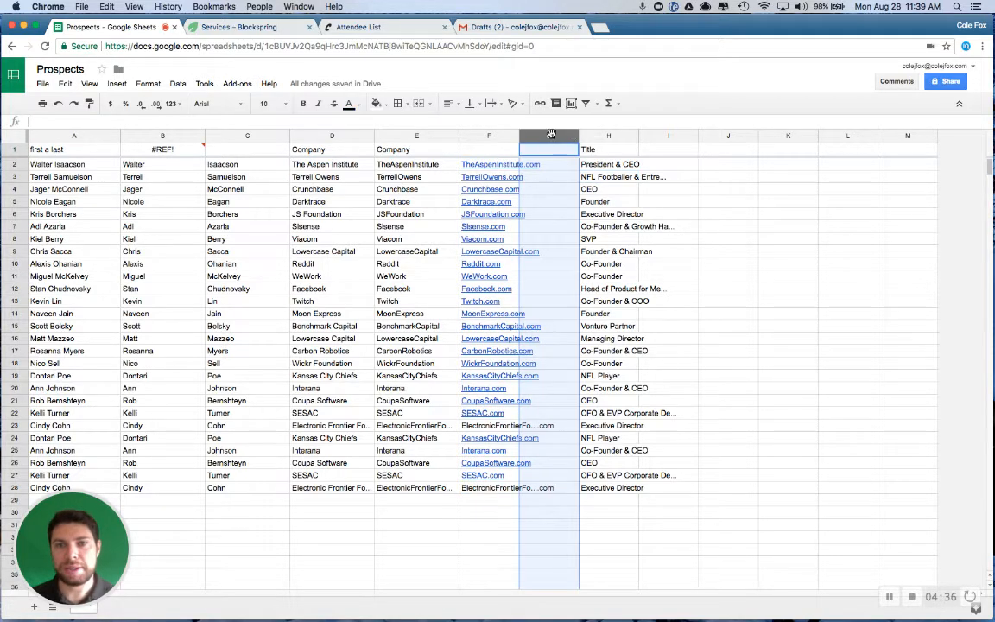
pyautogui.rightClick(553, 137)
pyautogui.click(579, 249)
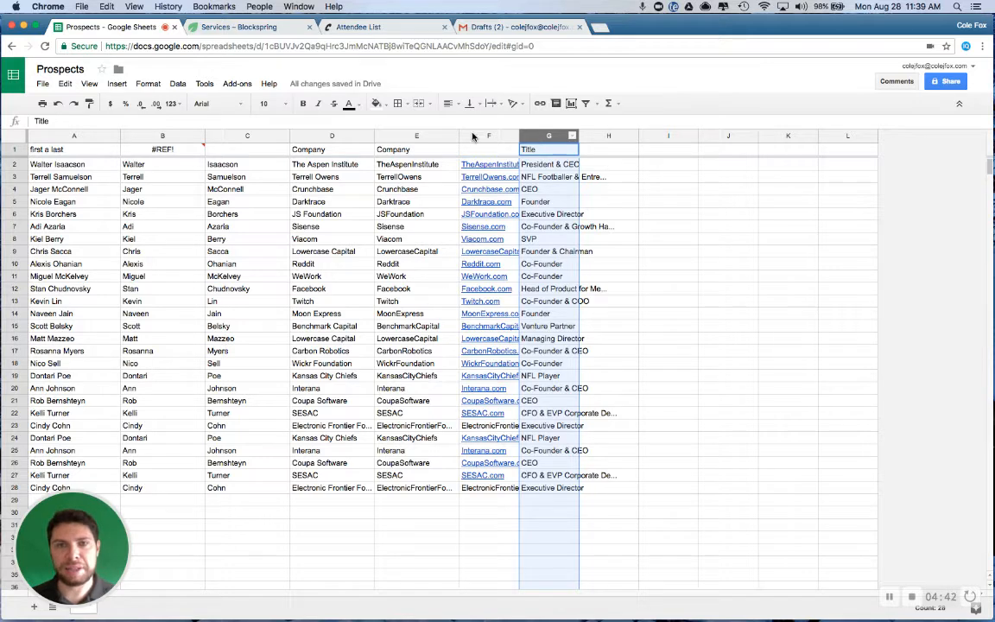
# Move the Title column to the front of the sheet as column A
pyautogui.click(603, 165)
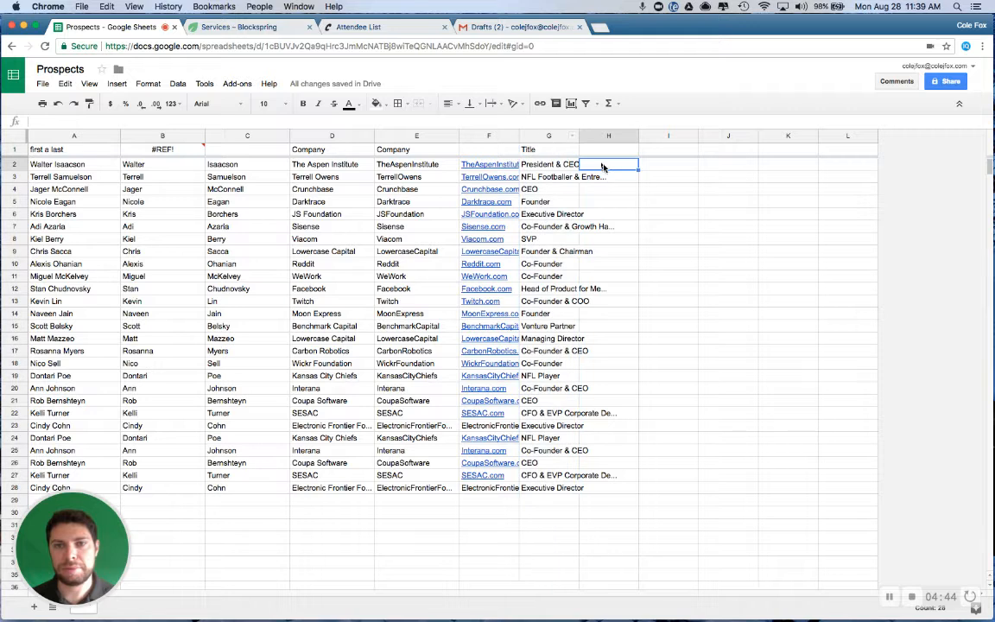
pyautogui.click(546, 136)
pyautogui.moveTo(550, 135); pyautogui.dragTo(82, 138)
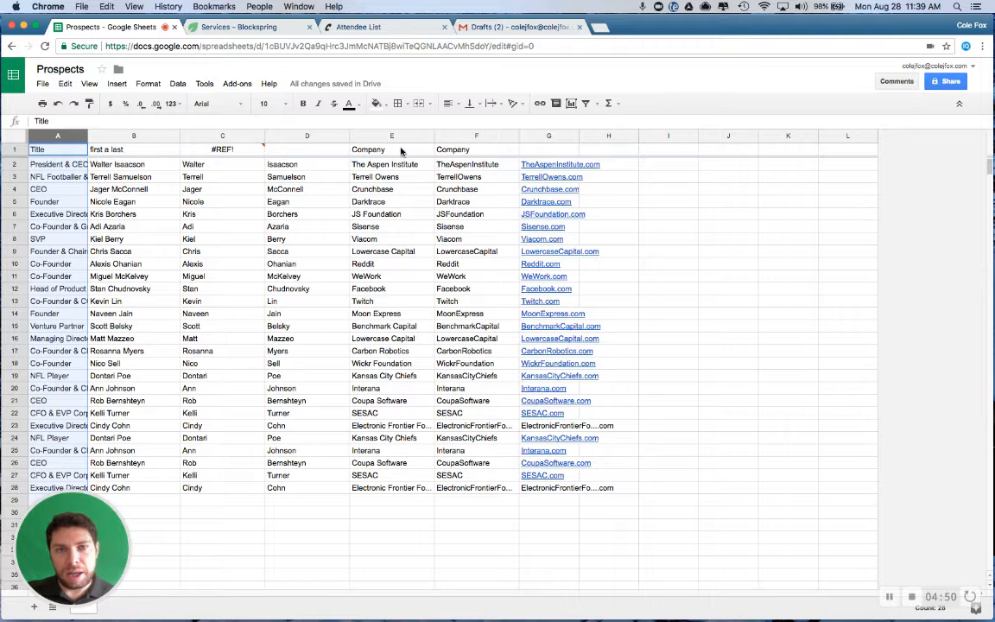
# Head columns H, I and J with the e-mail patterns first, first.last and flast, each at email.com
pyautogui.click(632, 169)
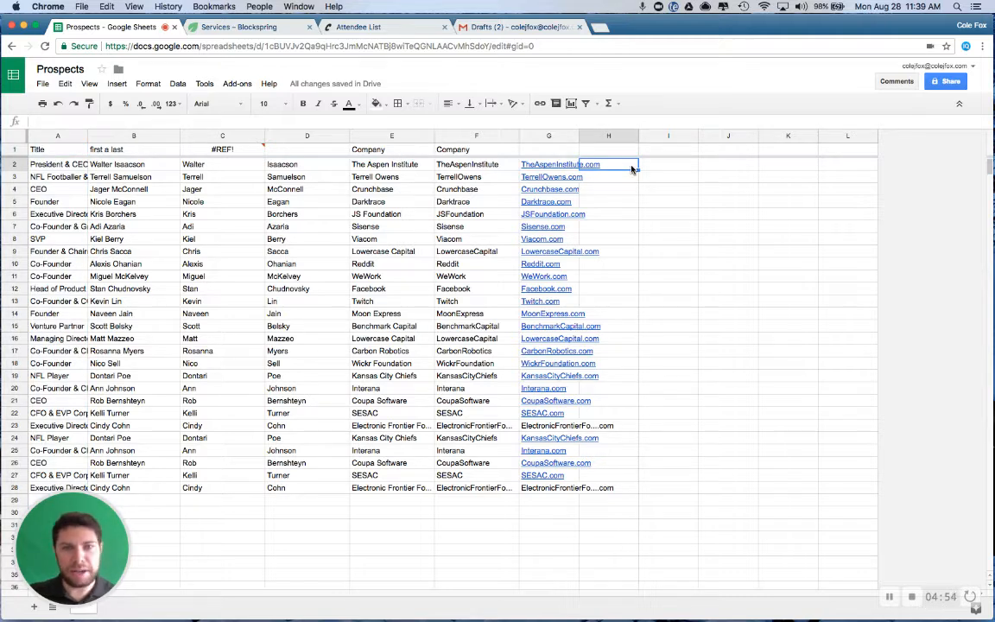
pyautogui.press('Up')
pyautogui.write('first@gmai')
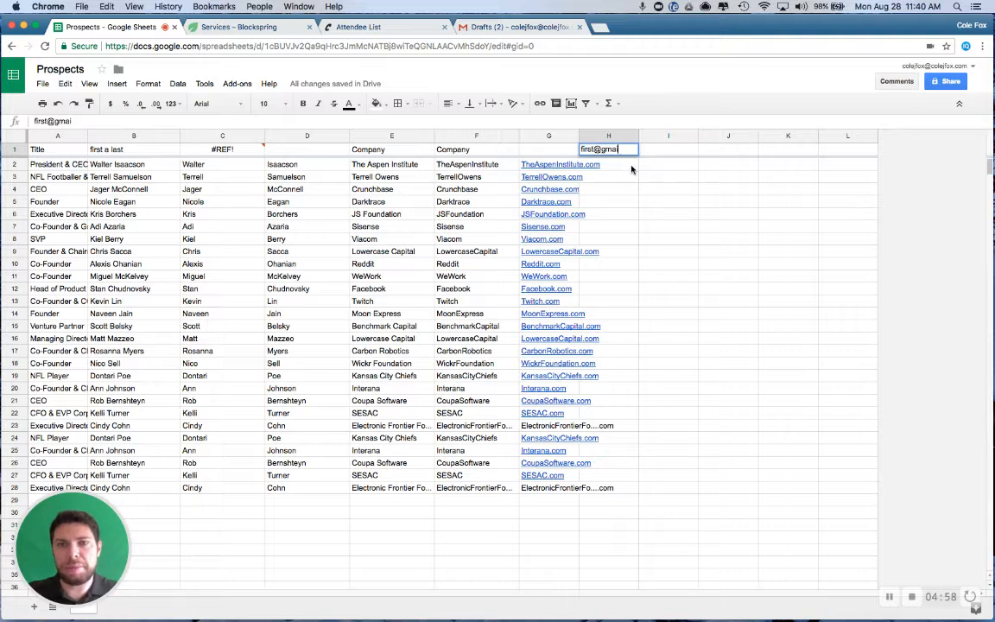
pyautogui.press('BackSpace')
pyautogui.press('BackSpace')
pyautogui.press('BackSpace')
pyautogui.press('BackSpace')
pyautogui.write('email.com')
pyautogui.press('Tab')
pyautogui.write('first.last')
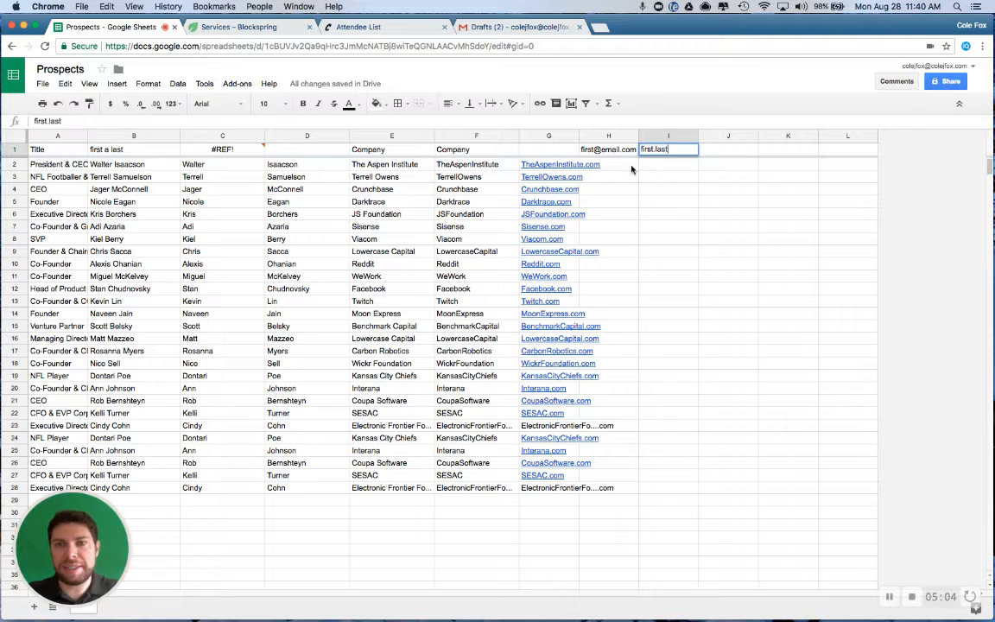
pyautogui.write('@email.com')
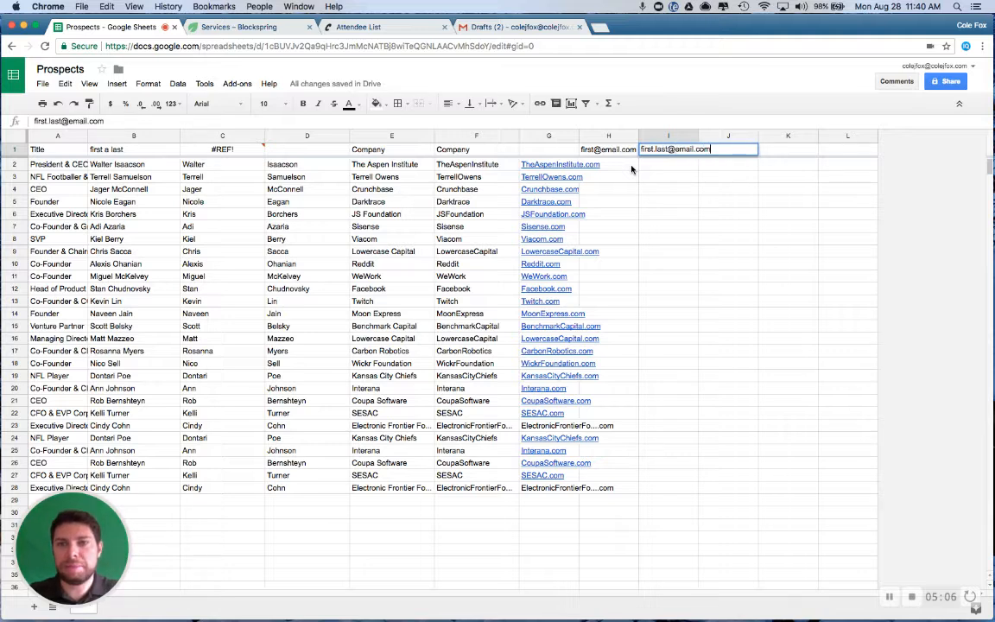
pyautogui.press('Tab')
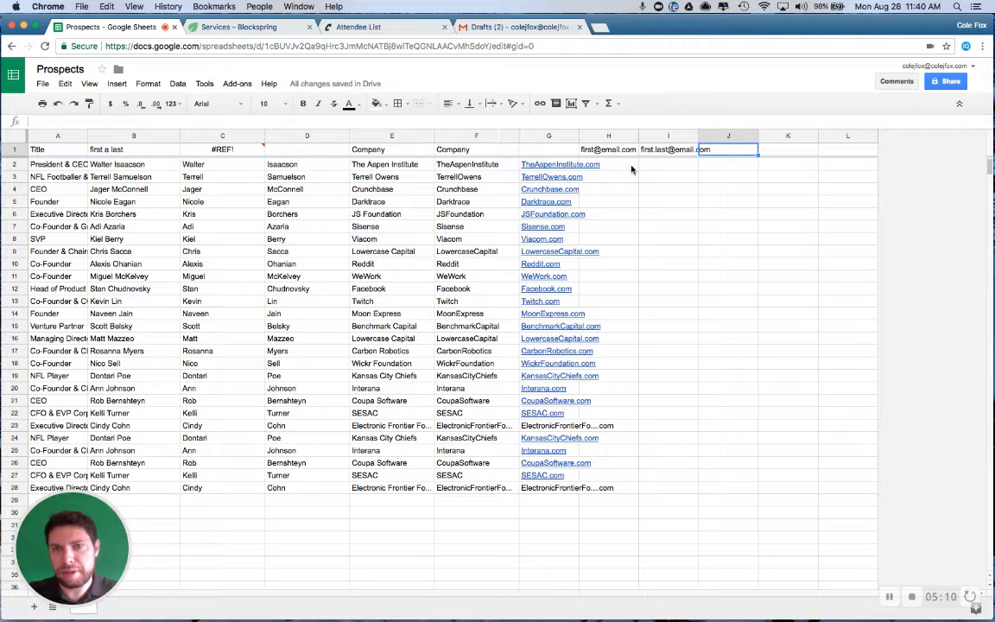
pyautogui.write('flas')
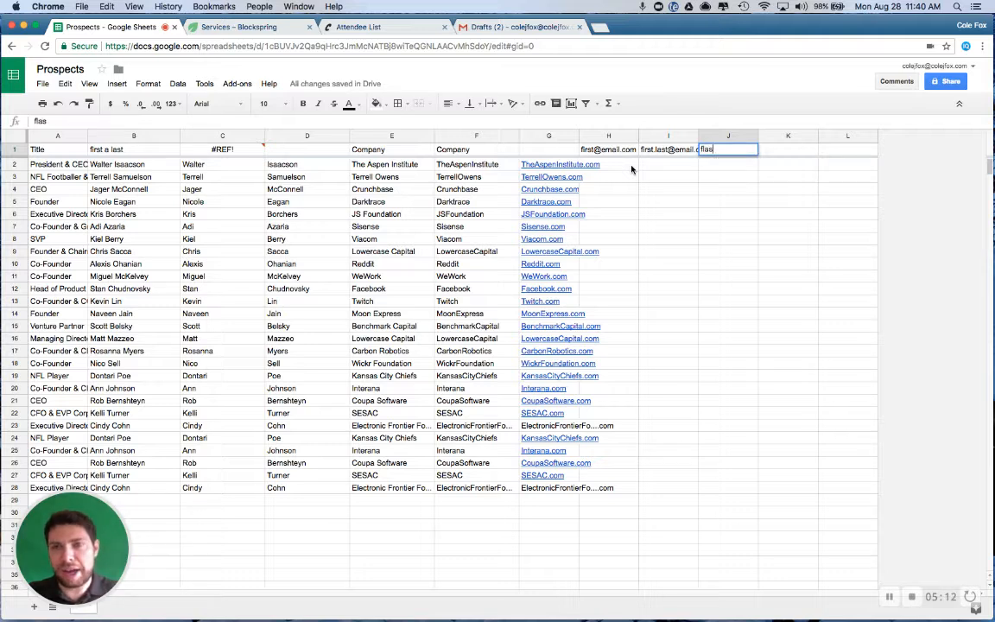
pyautogui.write('t@email.com')
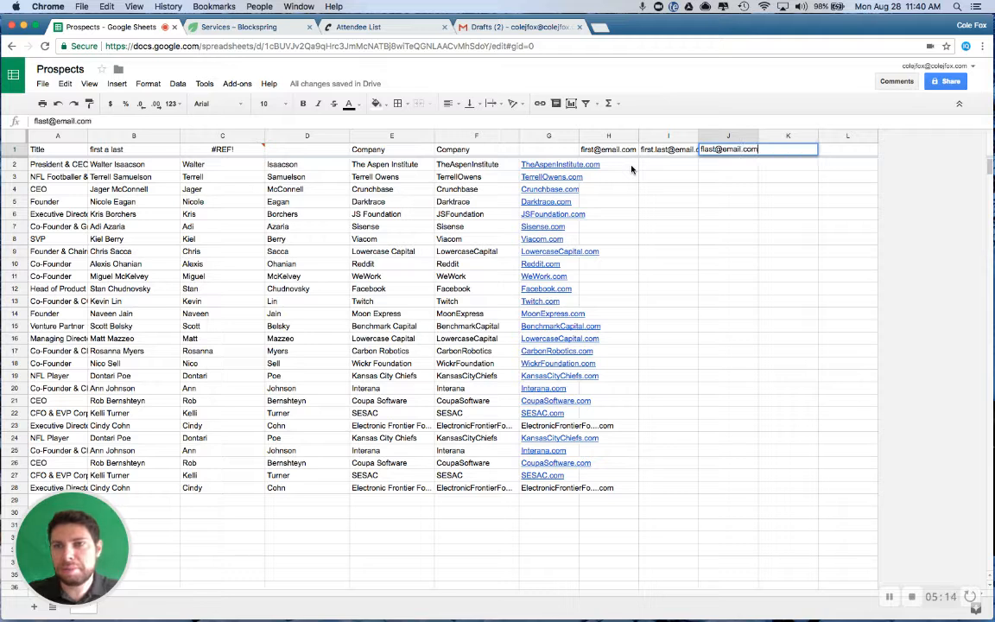
pyautogui.press('Return')
pyautogui.click(632, 169)
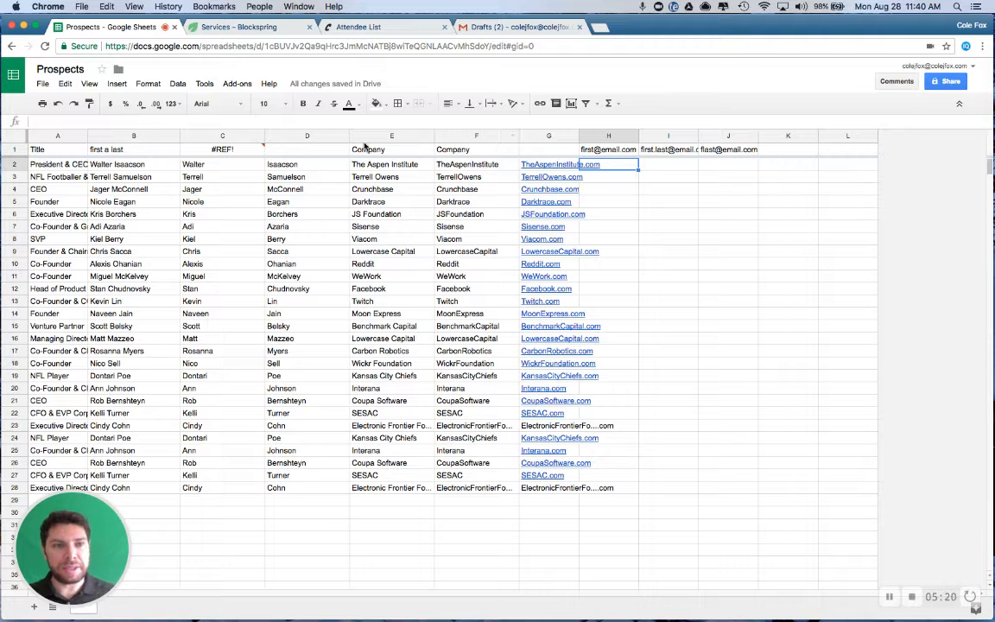
# Replace the error header in C1 with first and label D1 as last
pyautogui.click(222, 150)
pyautogui.write('first')
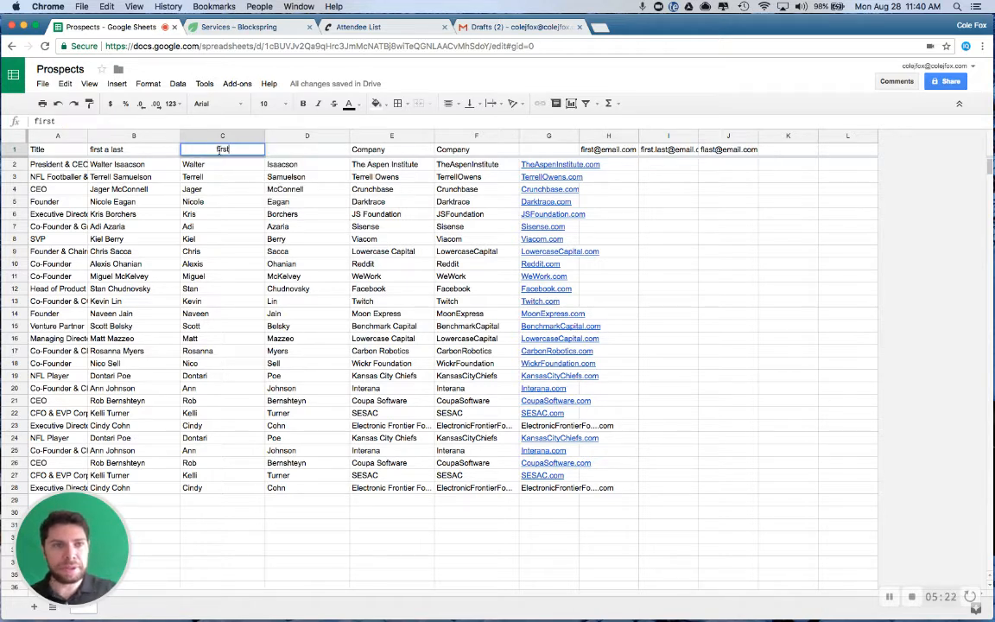
pyautogui.press('Tab')
pyautogui.write('last')
pyautogui.press('Return')
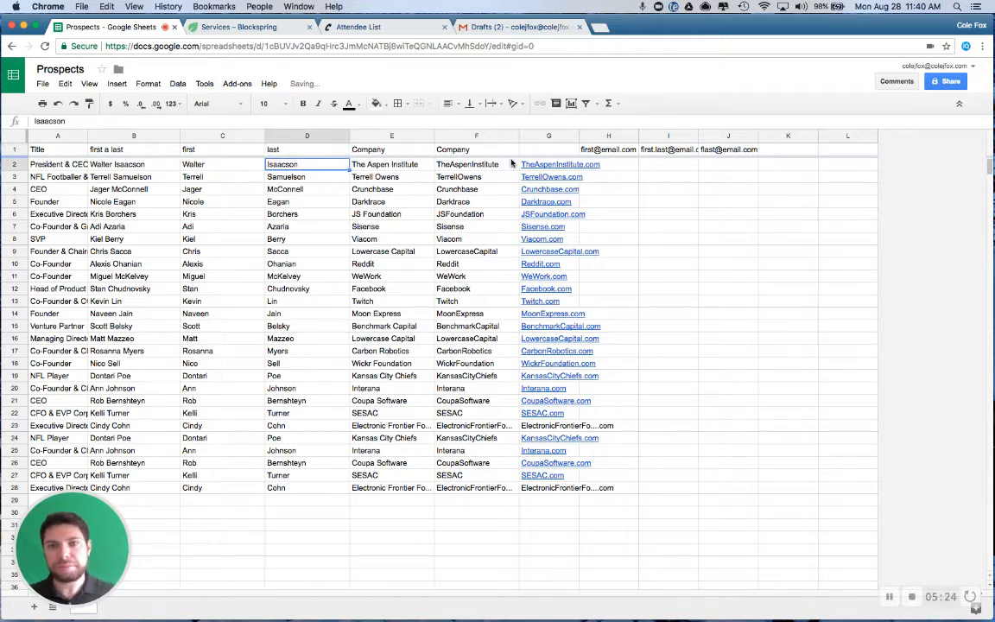
# Label the web domain column with the header domain in G1
pyautogui.click(621, 166)
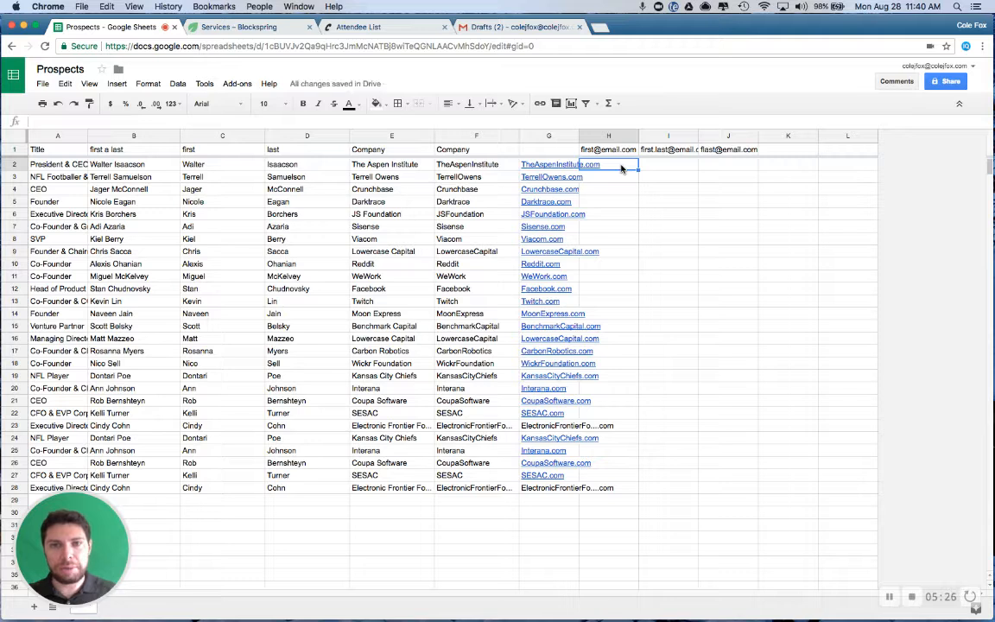
pyautogui.press('Up')
pyautogui.press('Left')
pyautogui.write('domain')
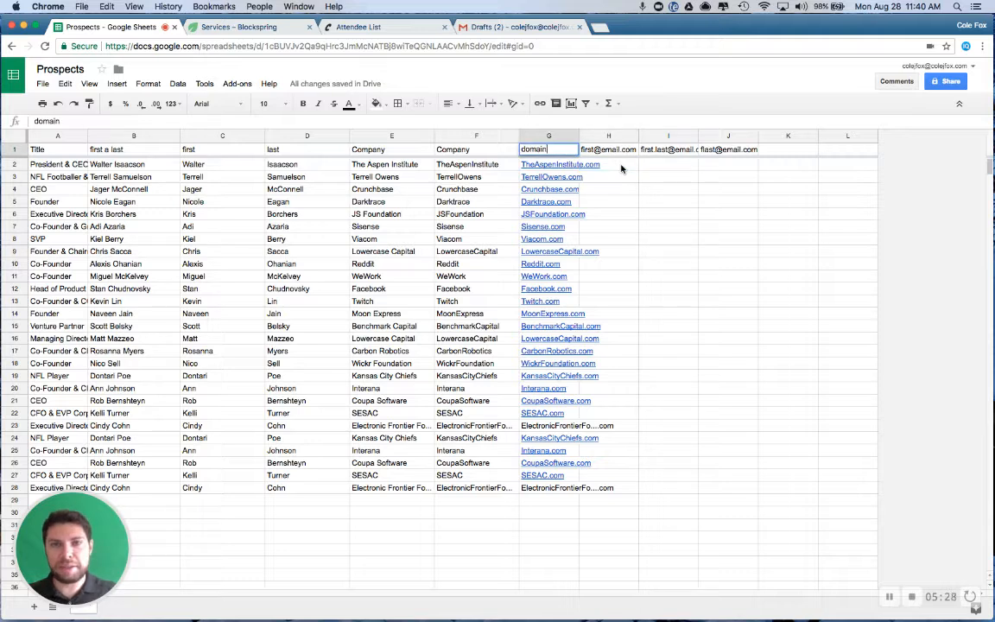
pyautogui.press('Return')
# Enter =CONCATENATE(C2,"@",G2) in H2 to build the first-name e-mail address from the first name and domain
pyautogui.click(621, 166)
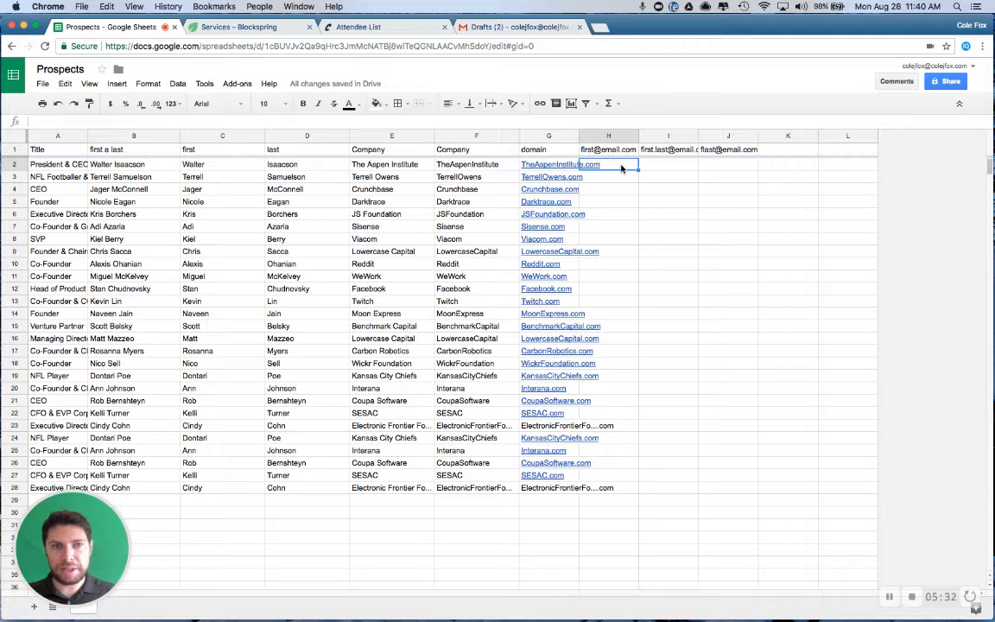
pyautogui.write('=con')
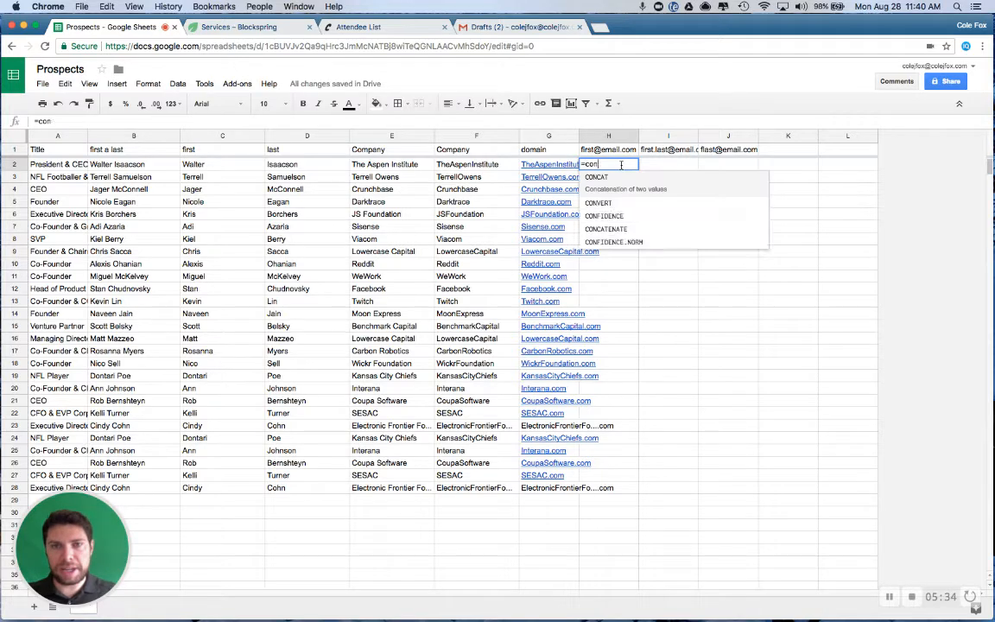
pyautogui.write('cate')
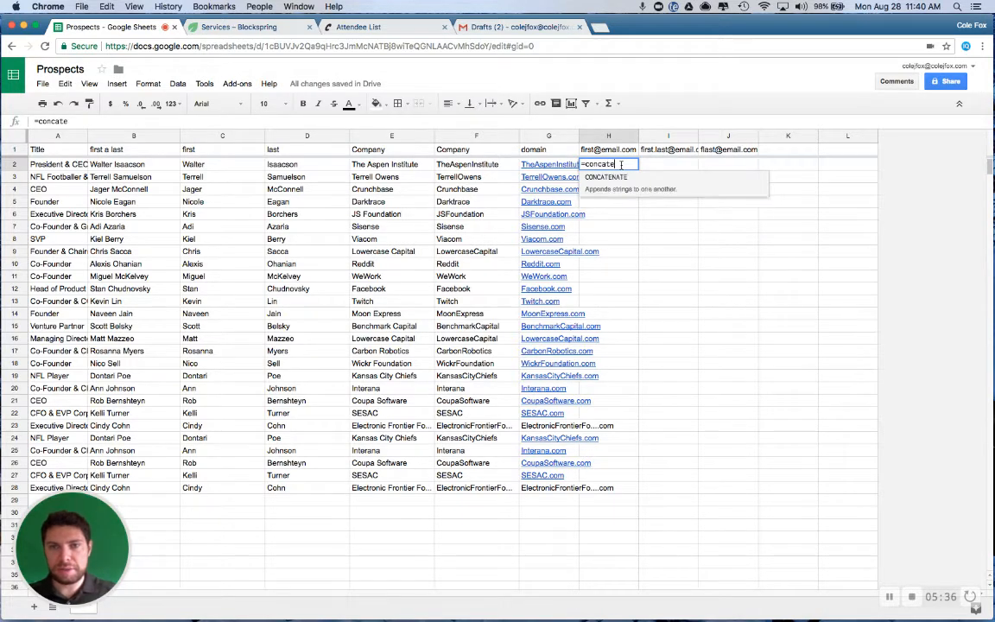
pyautogui.press('Tab')
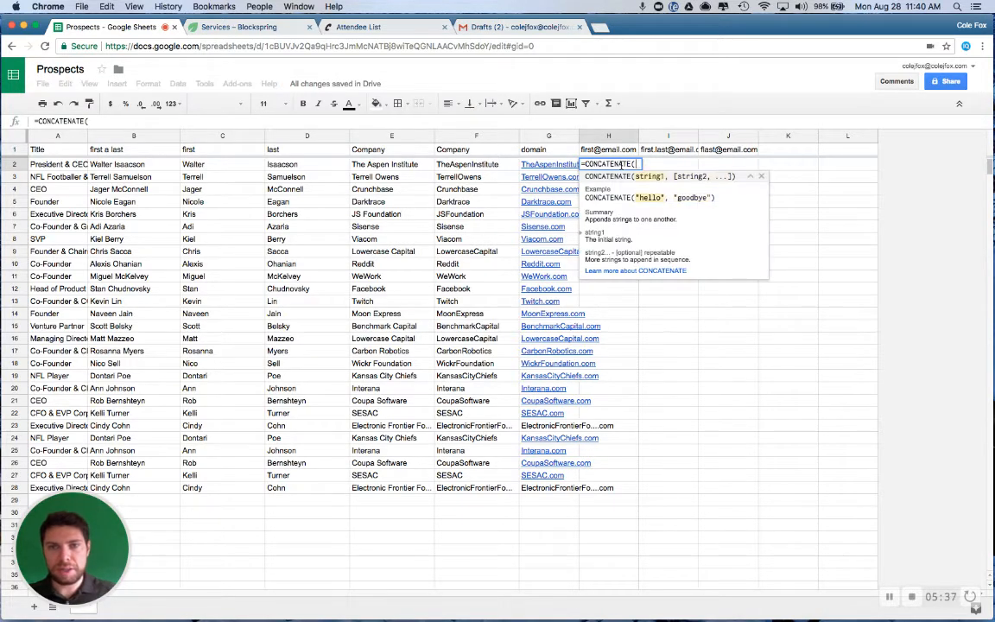
pyautogui.click(204, 168)
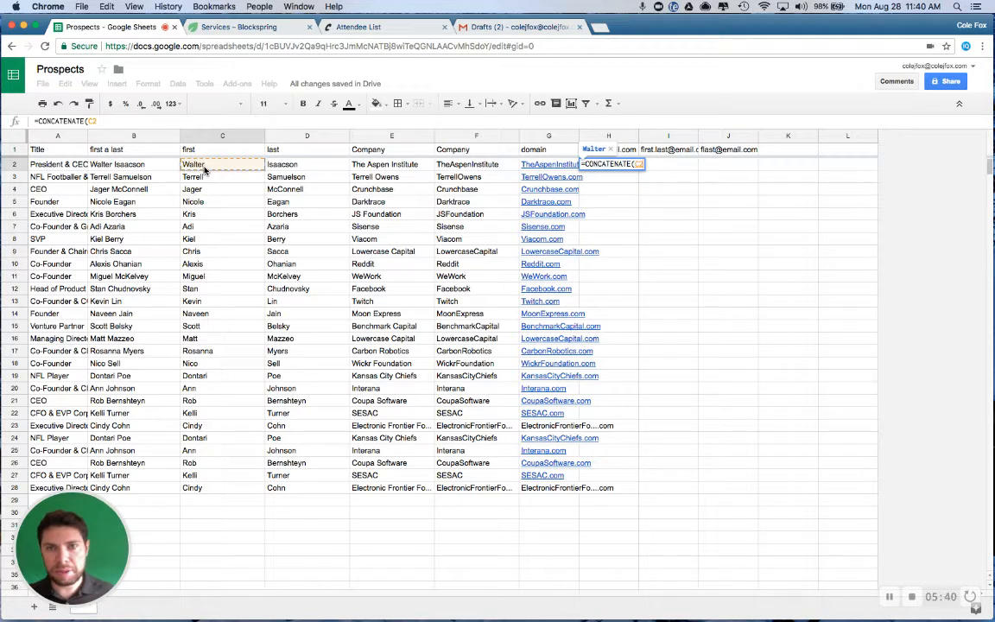
pyautogui.write(',"@')
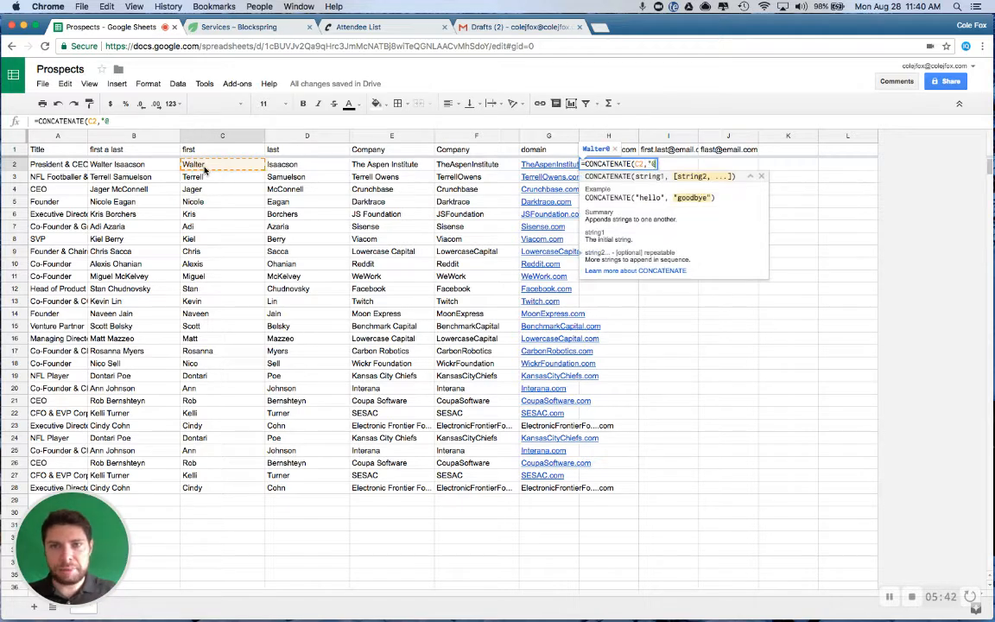
pyautogui.write('",')
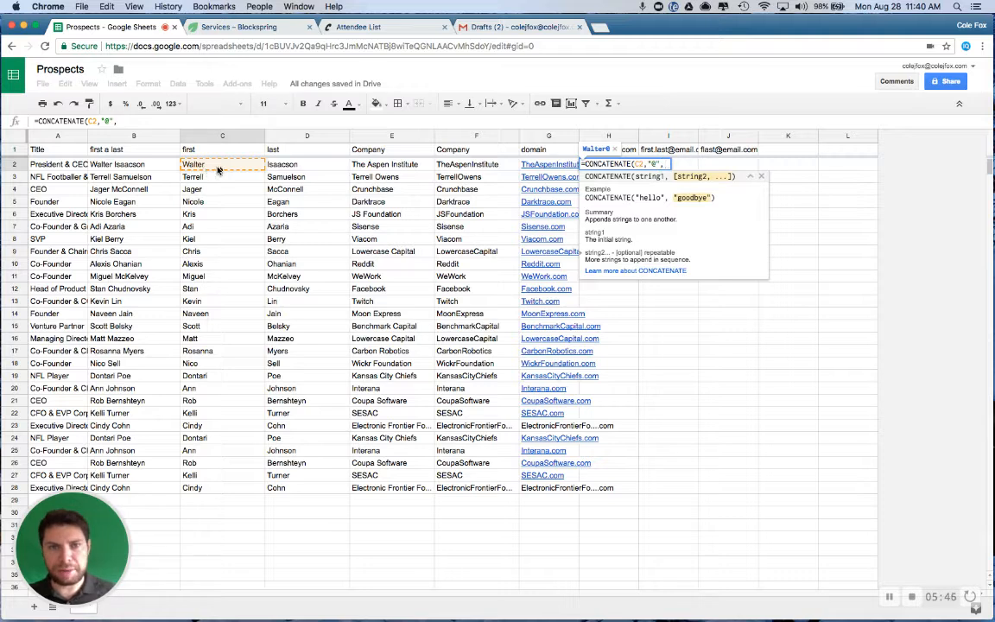
pyautogui.click(547, 169)
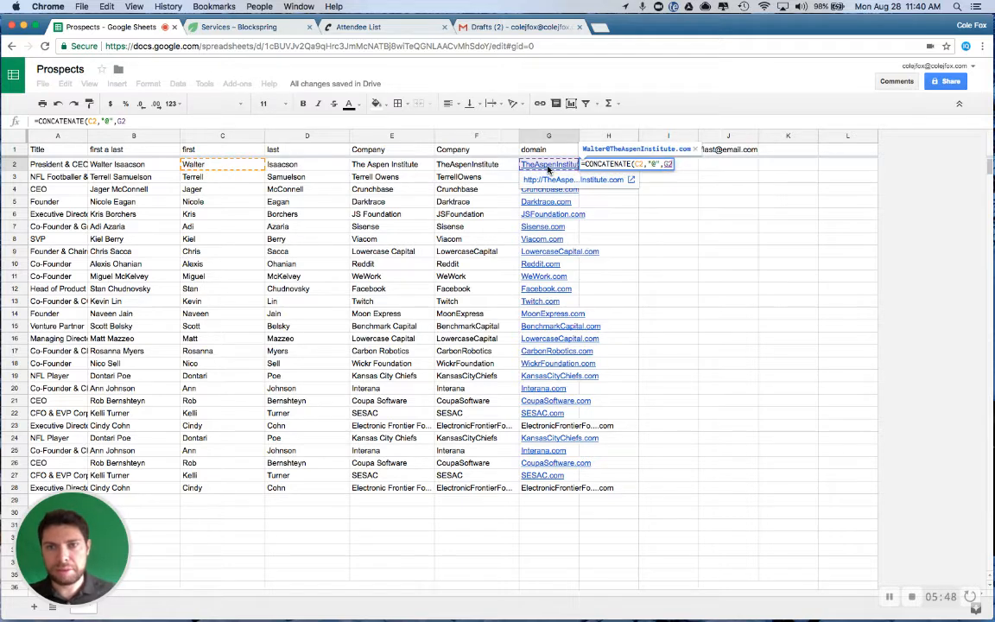
pyautogui.press('Return')
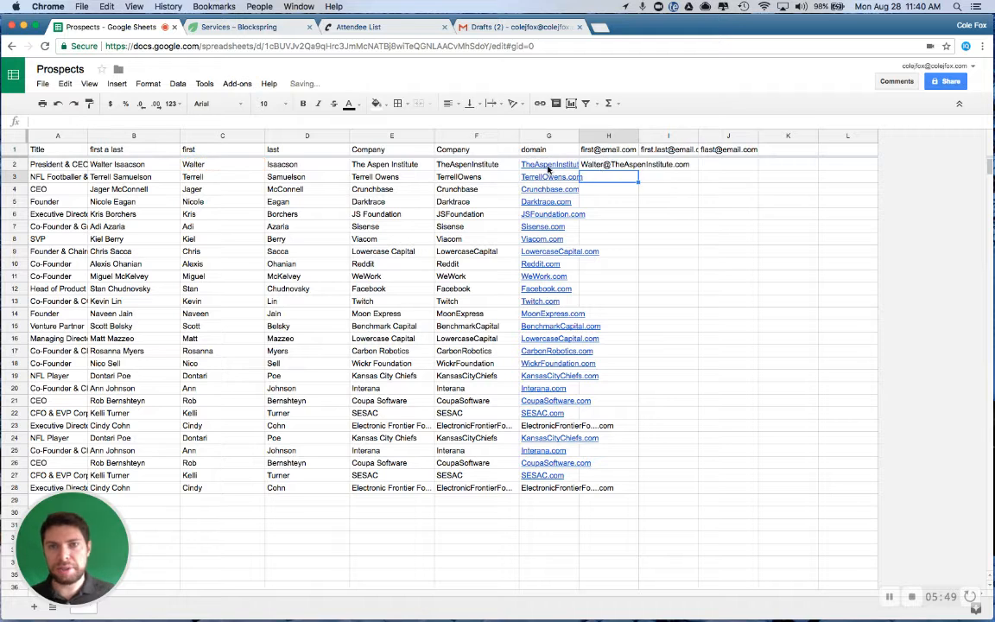
pyautogui.click(604, 164)
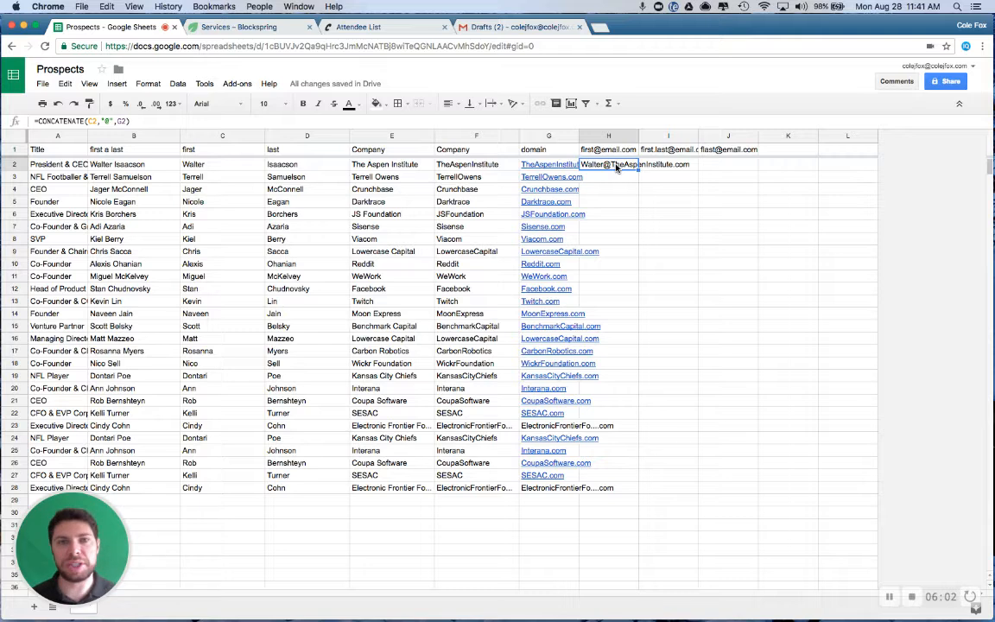
# Enter =CONCATENATE(C2,".",D2,"@",G2) in I2 to build the first.last e-mail address from the names and domain
pyautogui.click(667, 165)
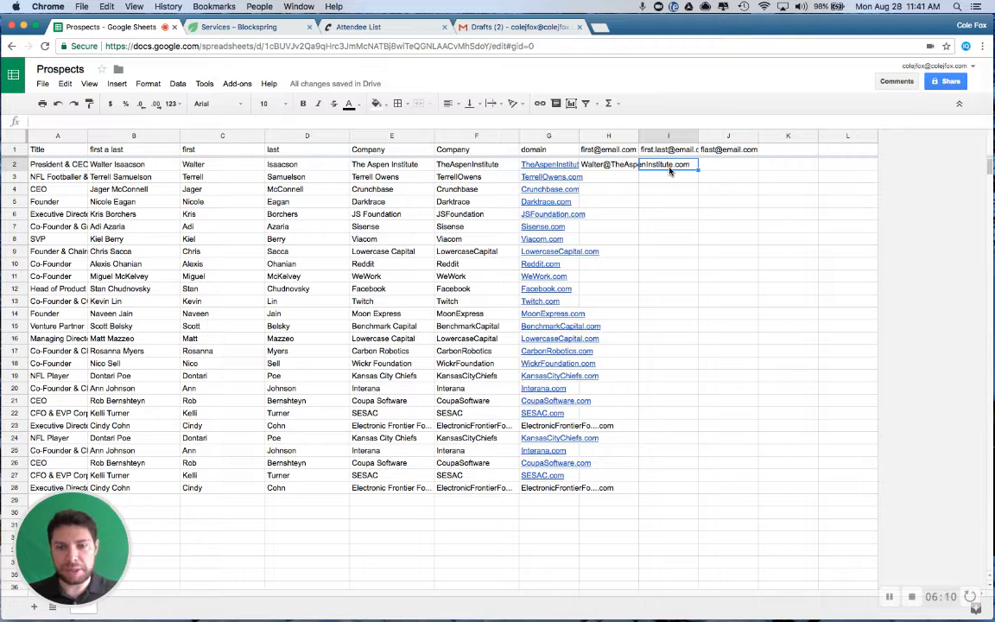
pyautogui.write('=concaten')
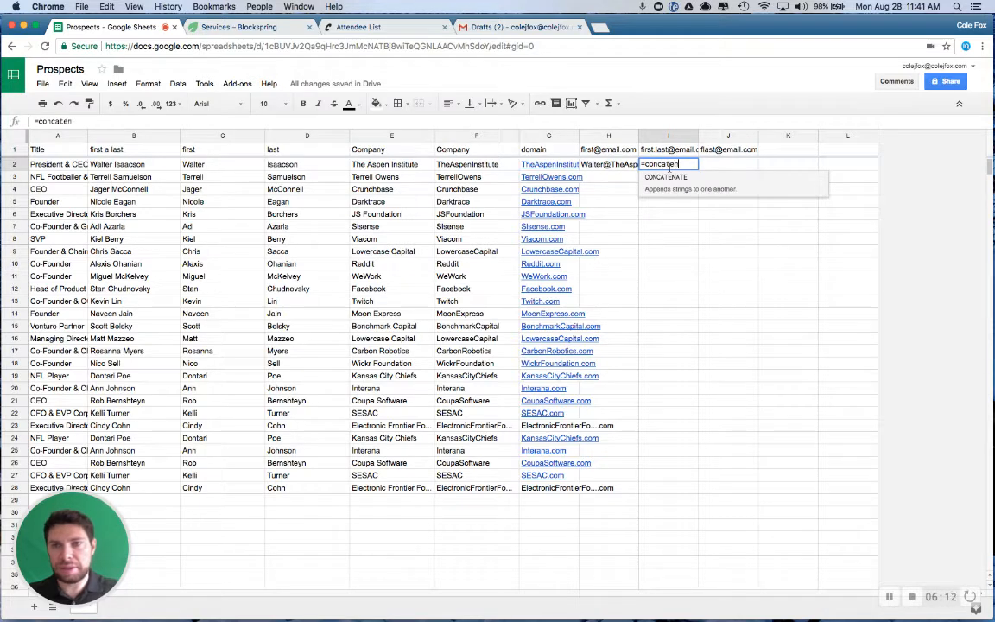
pyautogui.press('Tab')
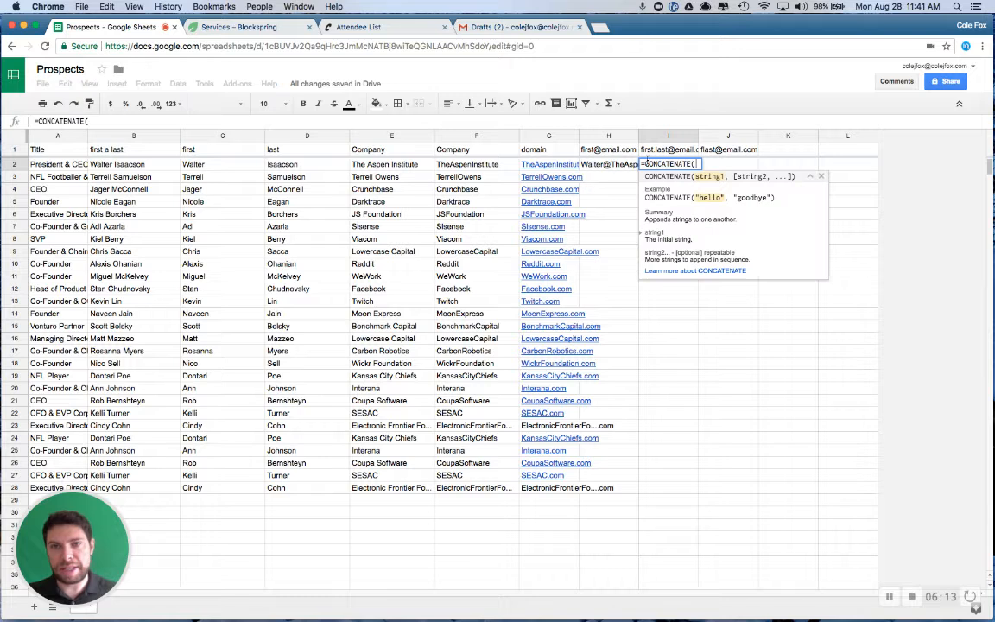
pyautogui.click(234, 168)
pyautogui.write(',"')
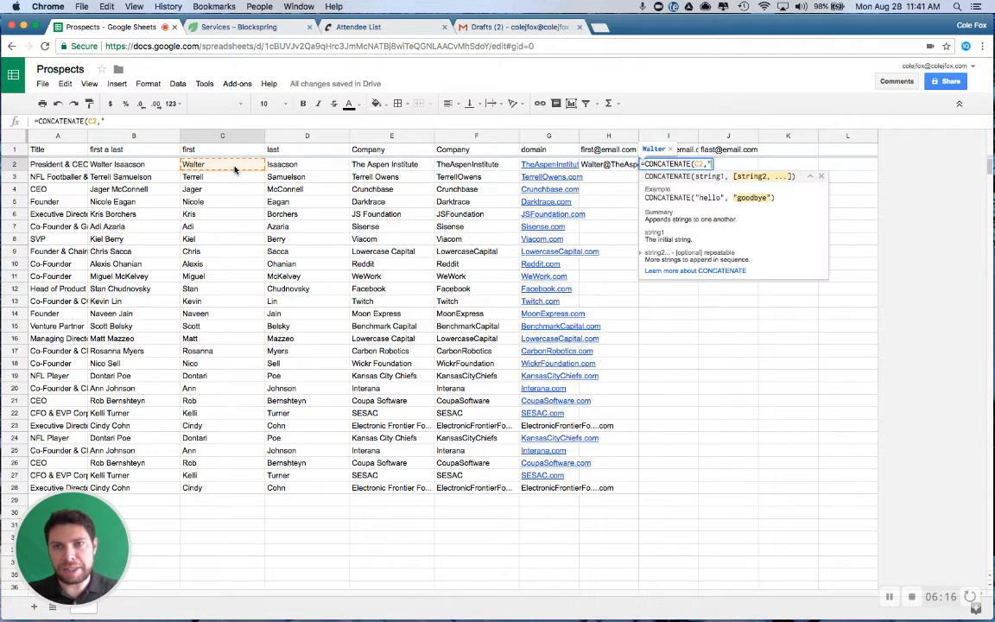
pyautogui.write('.",')
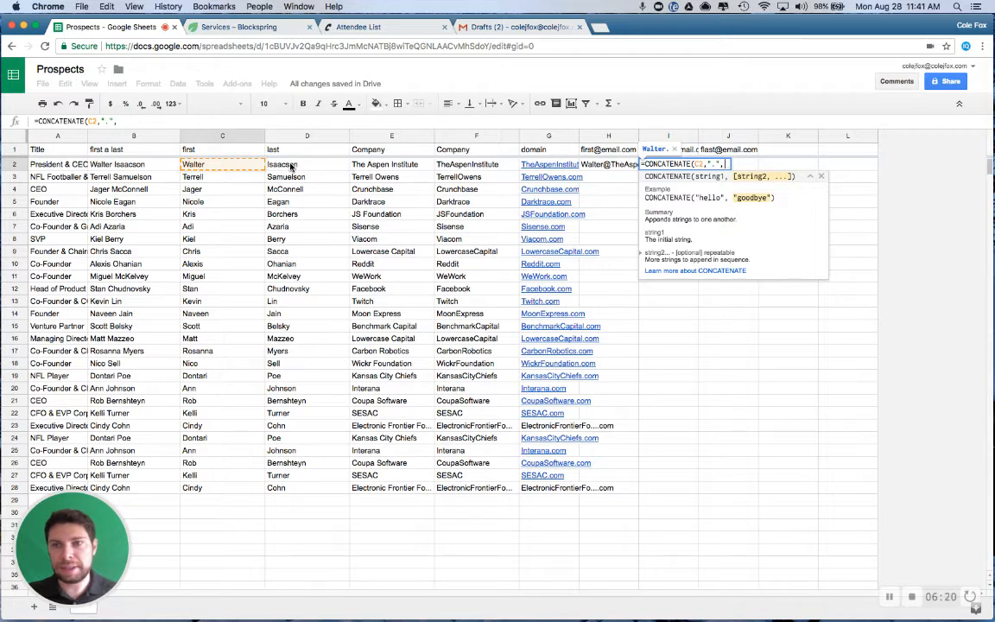
pyautogui.click(291, 166)
pyautogui.write(',')
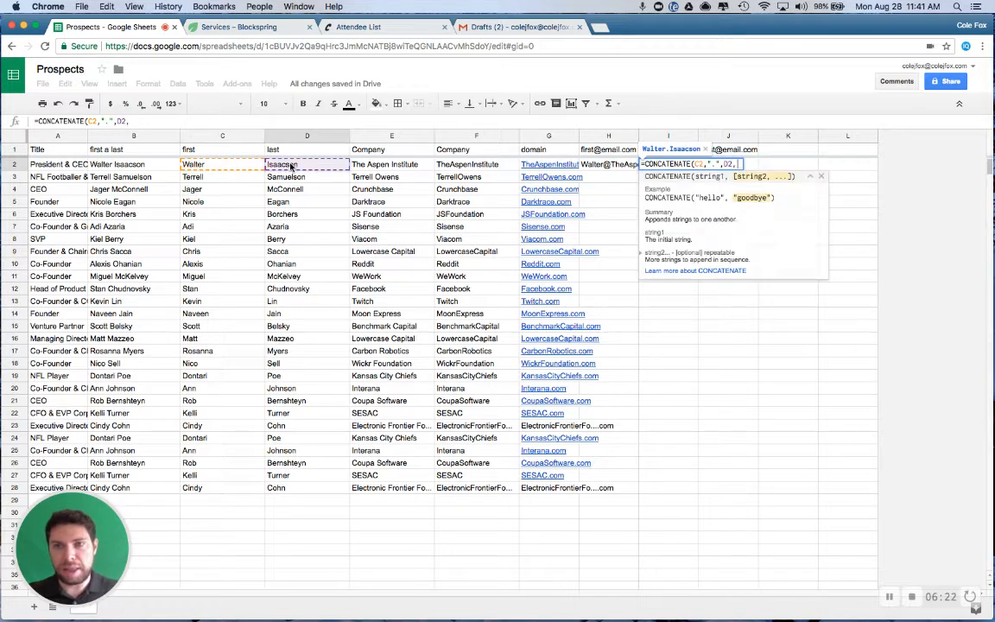
pyautogui.write('"@",')
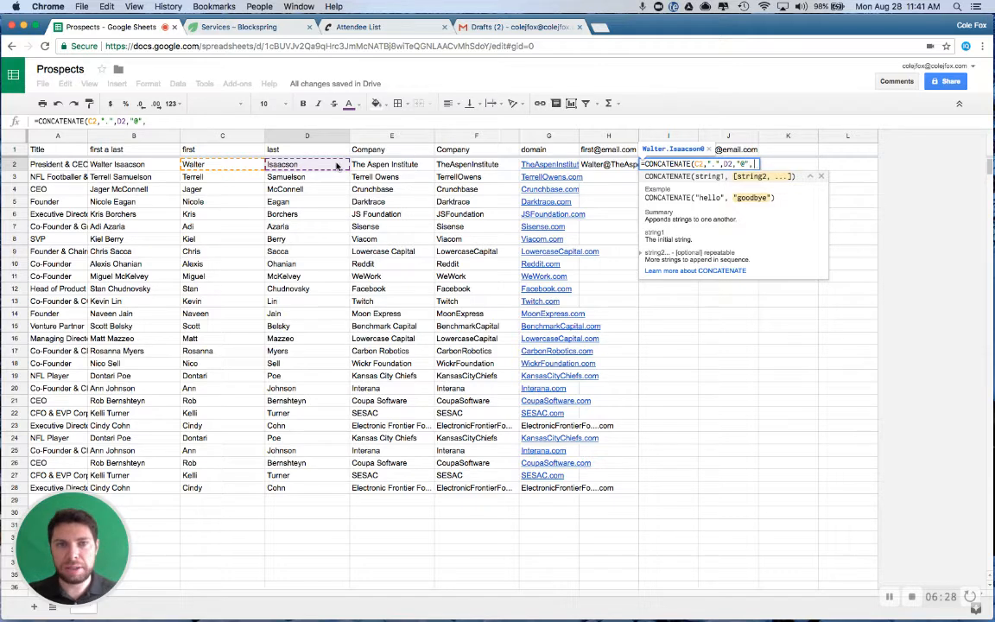
pyautogui.click(545, 166)
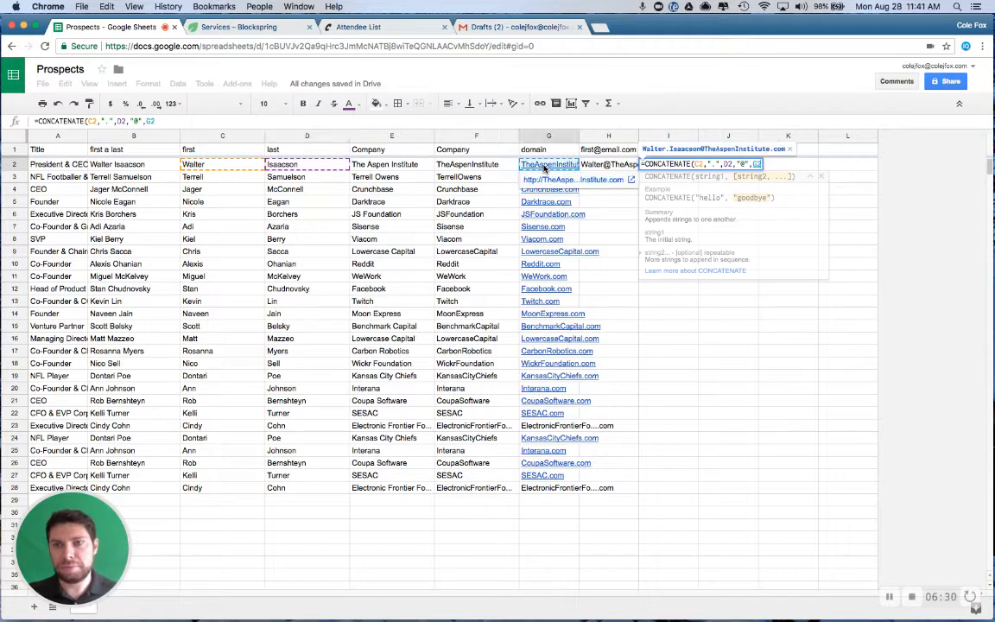
pyautogui.press('Return')
# Fill the first.last formula in I2 and the first-name formula in H2 down through row 28
pyautogui.click(682, 164)
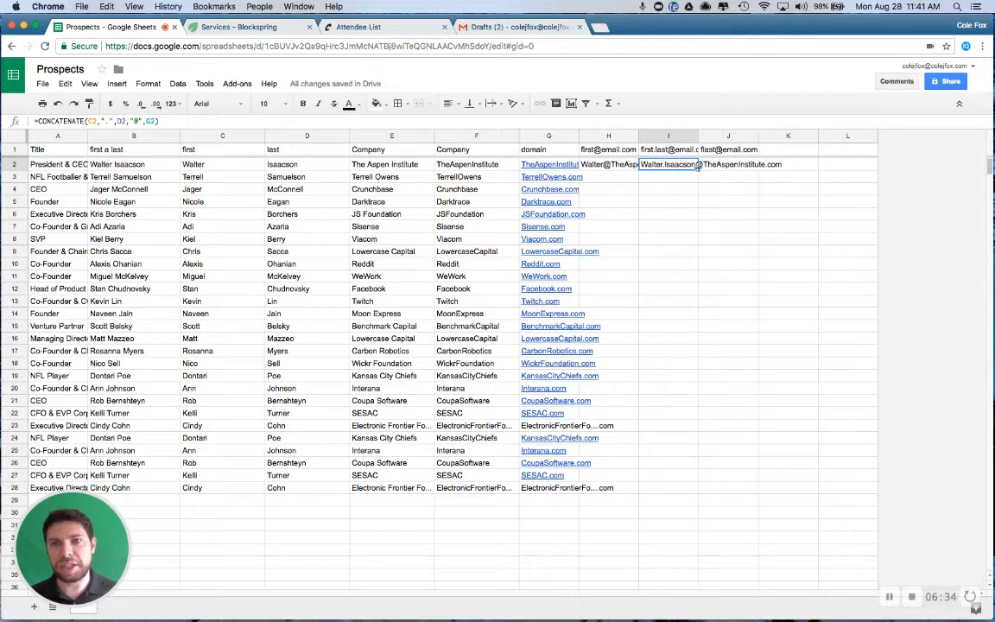
pyautogui.moveTo(698, 169); pyautogui.dragTo(677, 490)
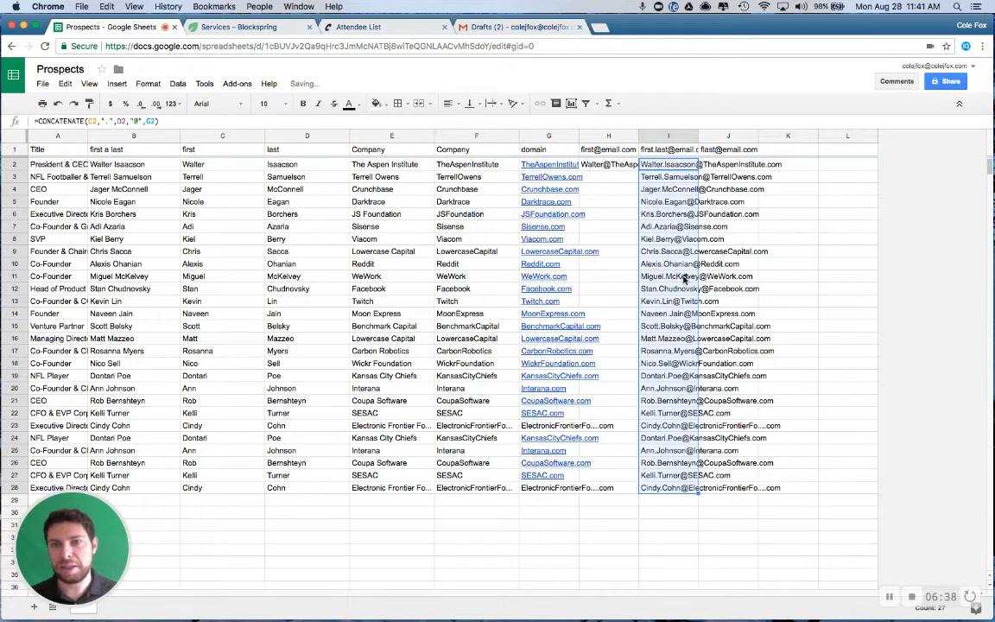
pyautogui.click(616, 167)
pyautogui.moveTo(639, 170); pyautogui.dragTo(631, 490)
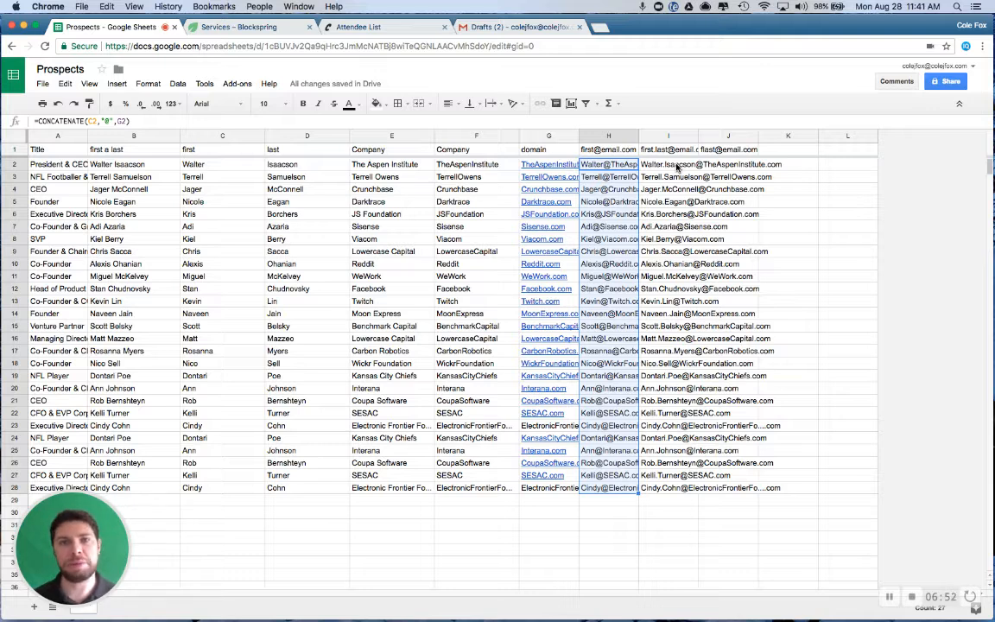
# Set up a Remove Duplicates search of H2:H28 for duplicates excluding first instances, keeping the default column options
pyautogui.click(245, 84)
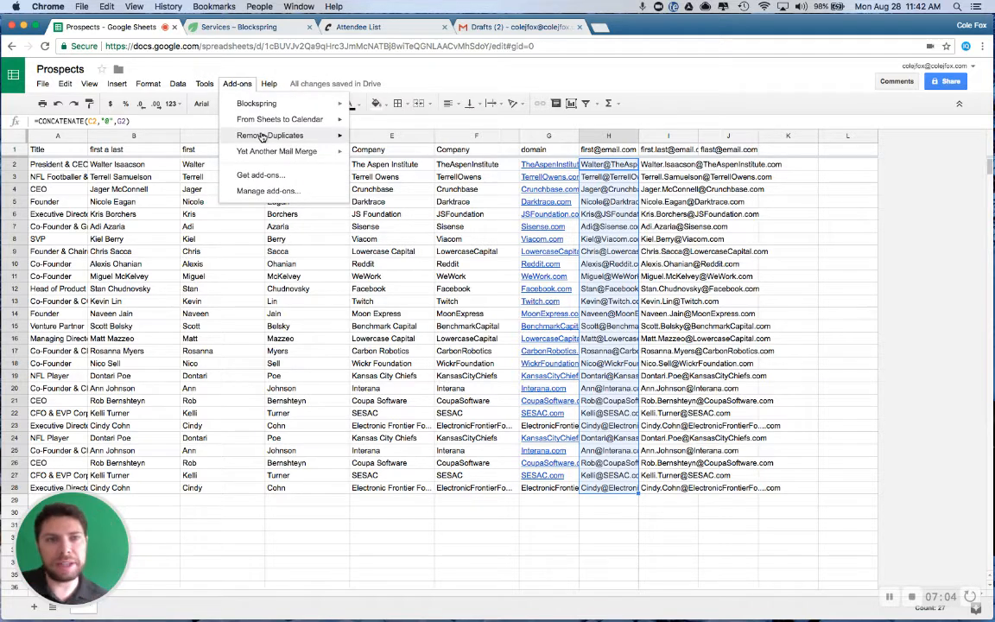
pyautogui.moveTo(264, 137)
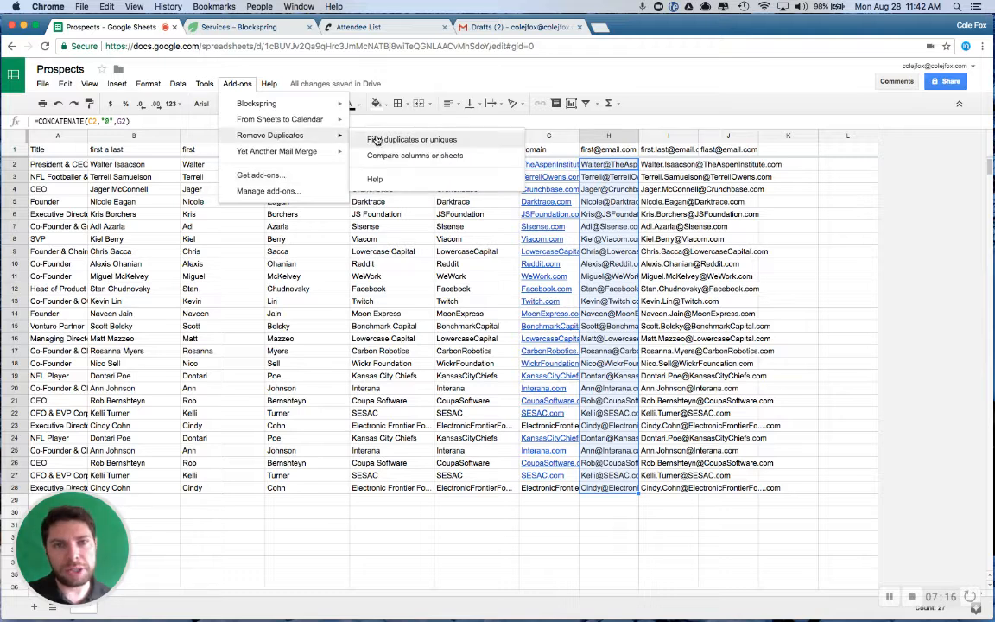
pyautogui.click(372, 139)
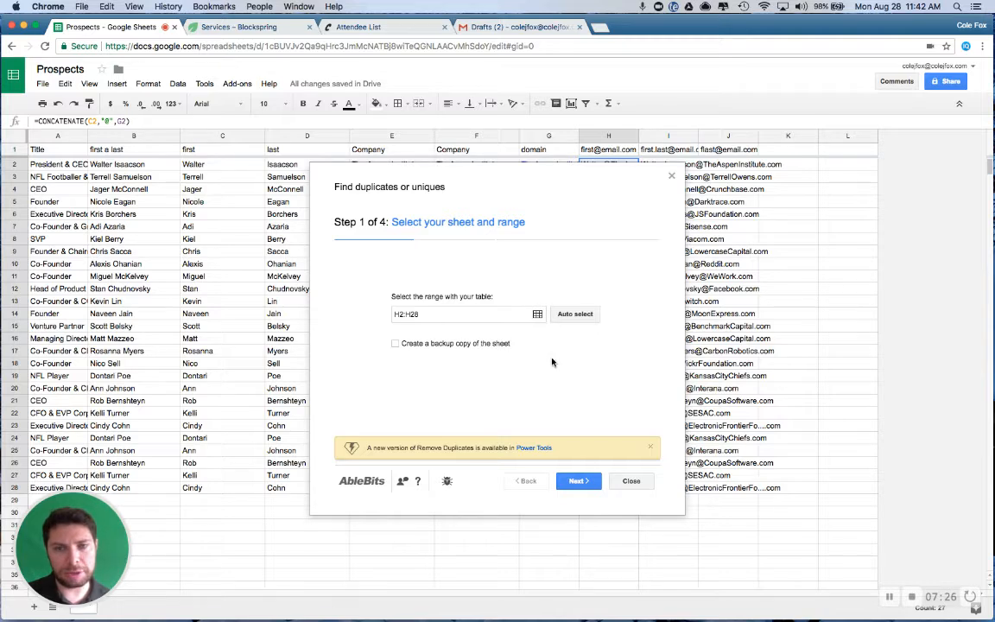
pyautogui.click(581, 482)
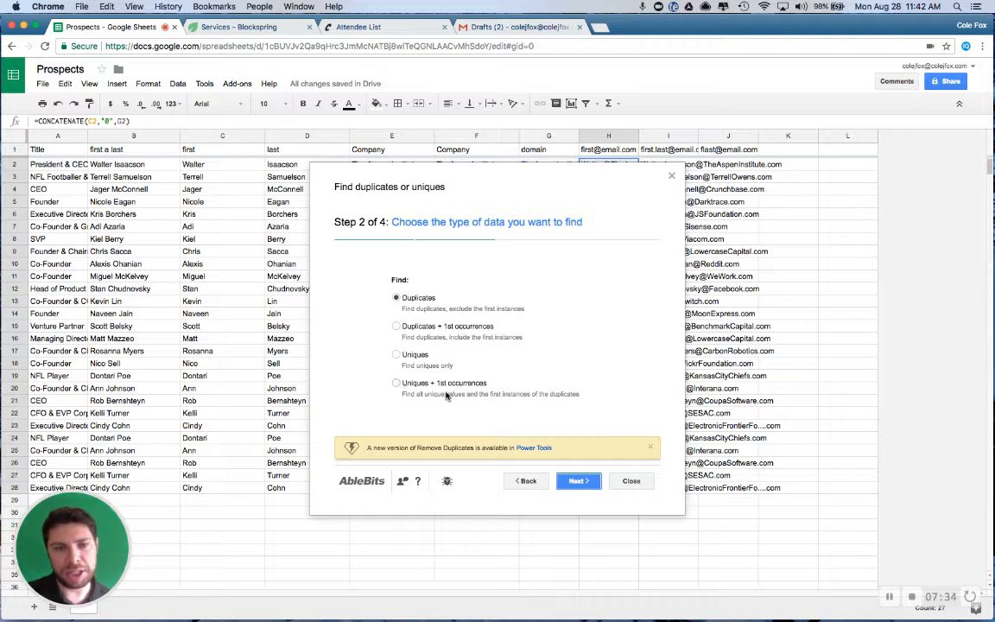
pyautogui.click(575, 482)
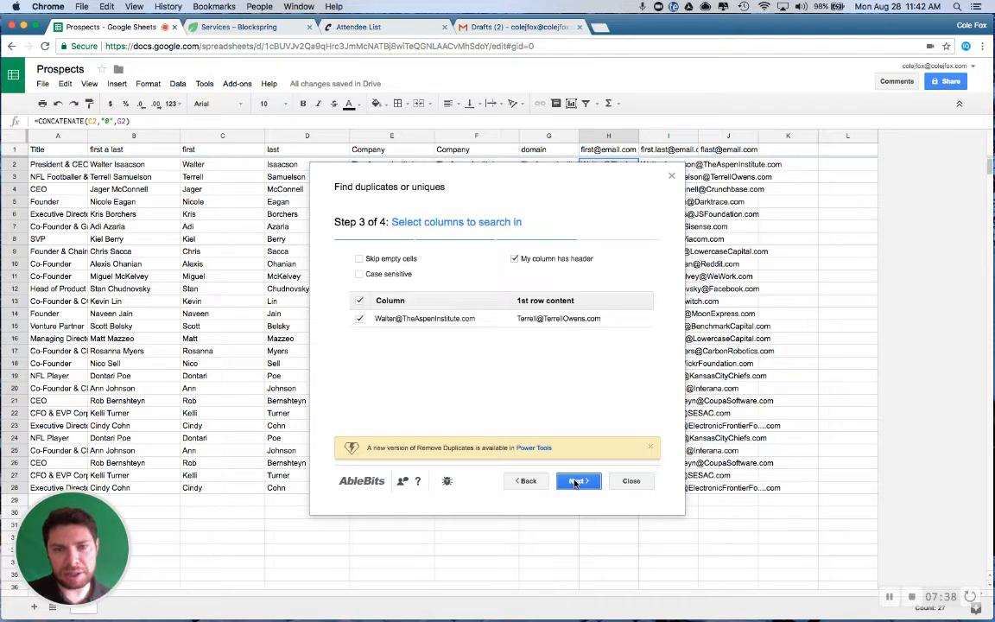
pyautogui.click(575, 482)
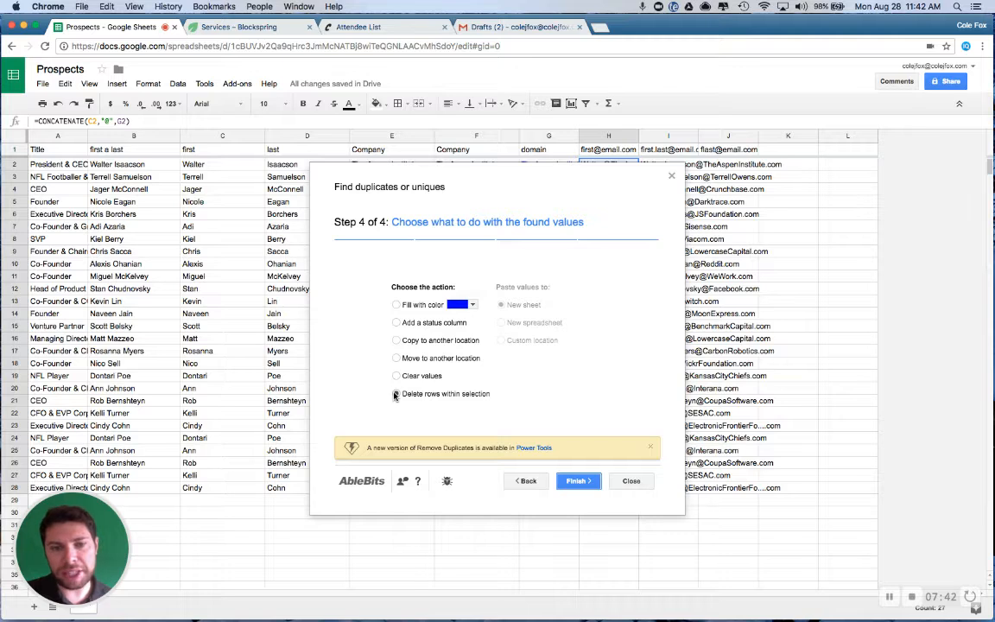
# Mark the found duplicates in an added status column, and fit column H's width to its addresses
pyautogui.click(397, 323)
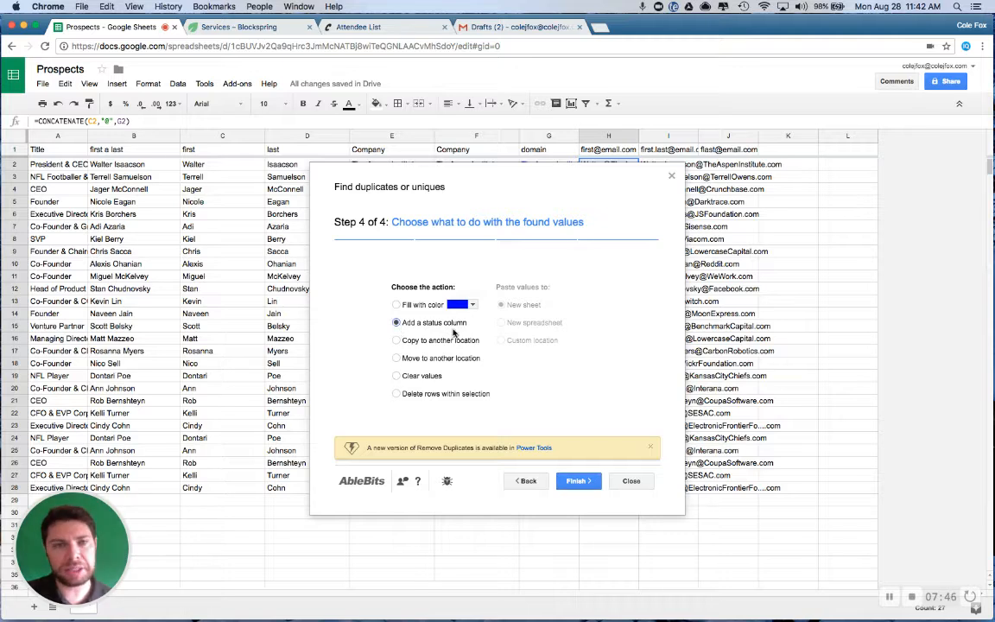
pyautogui.click(574, 482)
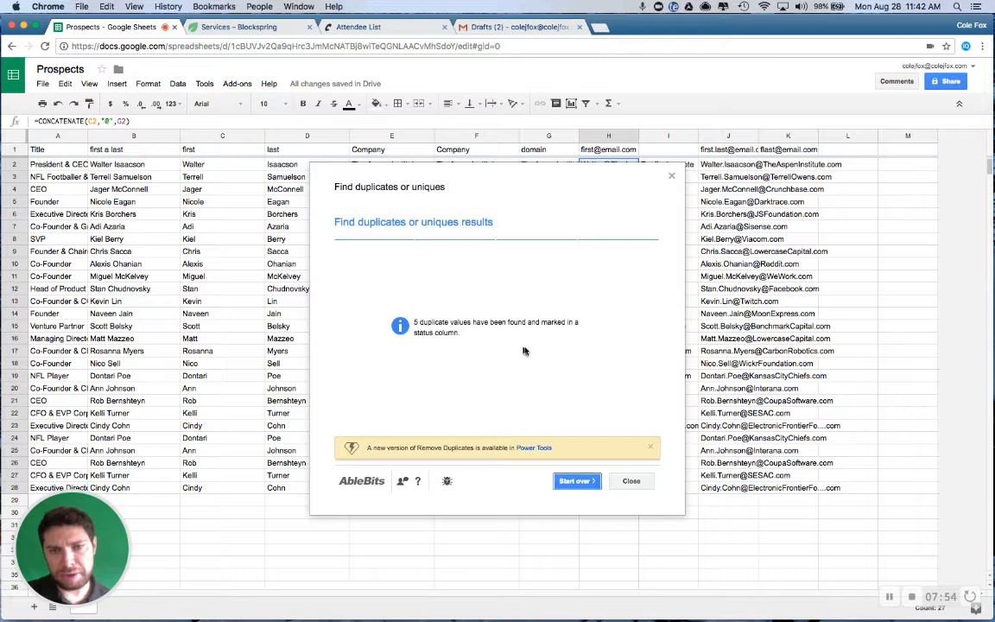
pyautogui.click(632, 482)
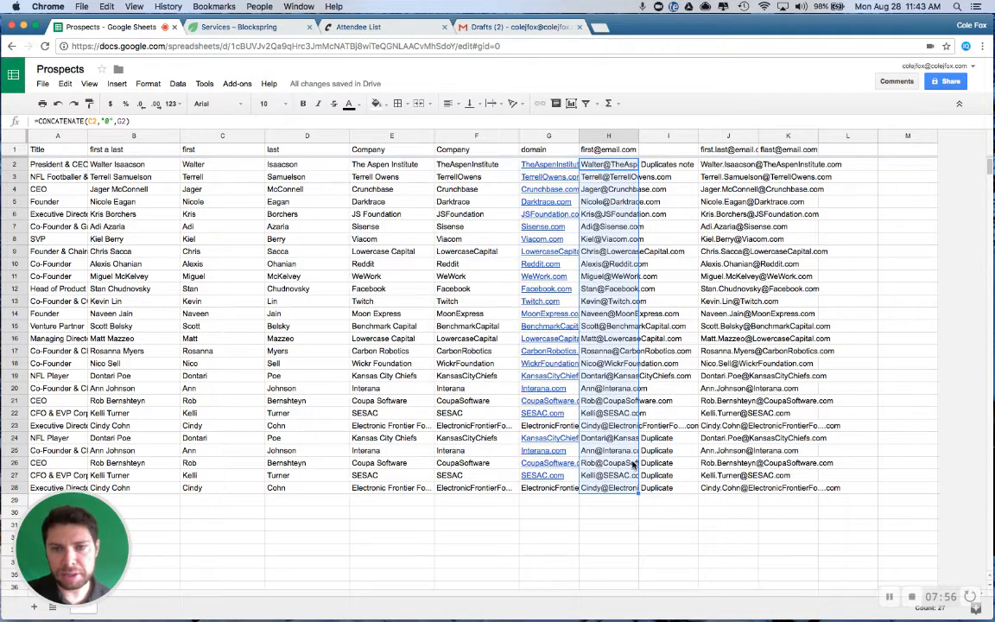
pyautogui.click(641, 137)
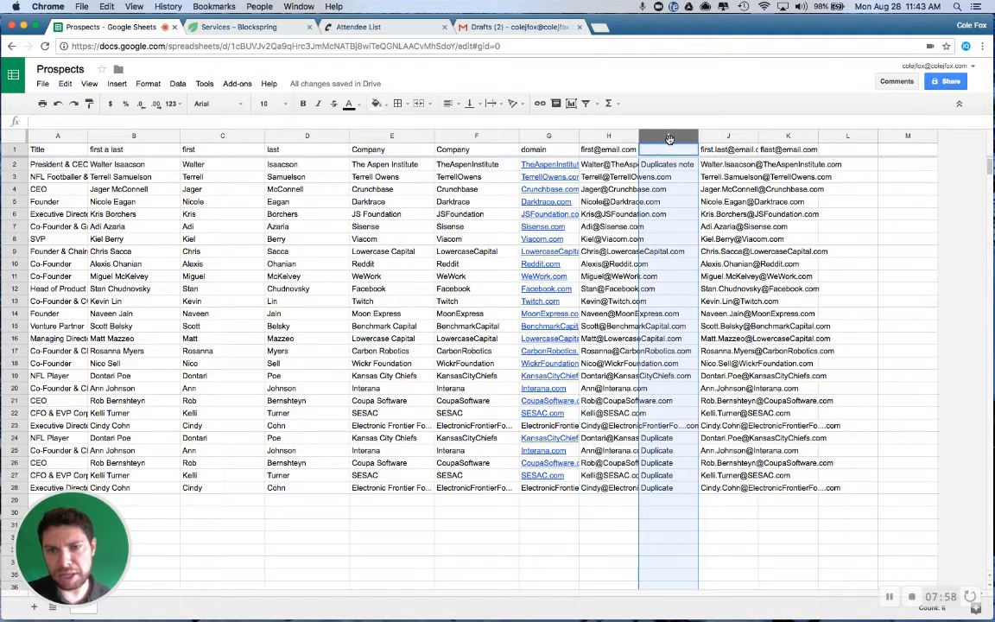
pyautogui.doubleClick(636, 137)
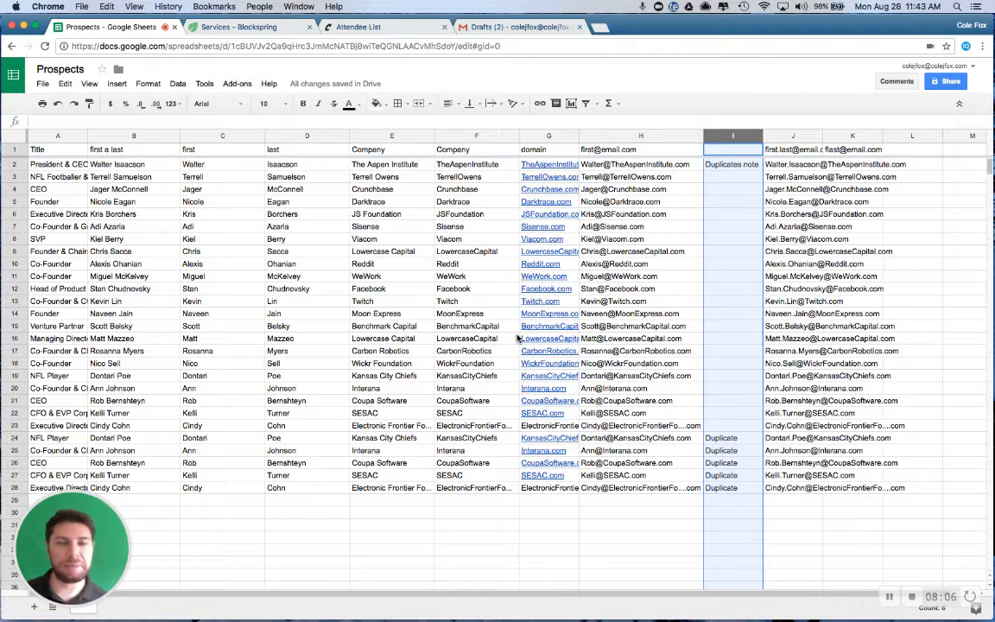
# Try to start a mail merge from the prospect sheet with Yet Another Mail Merge
pyautogui.click(241, 81)
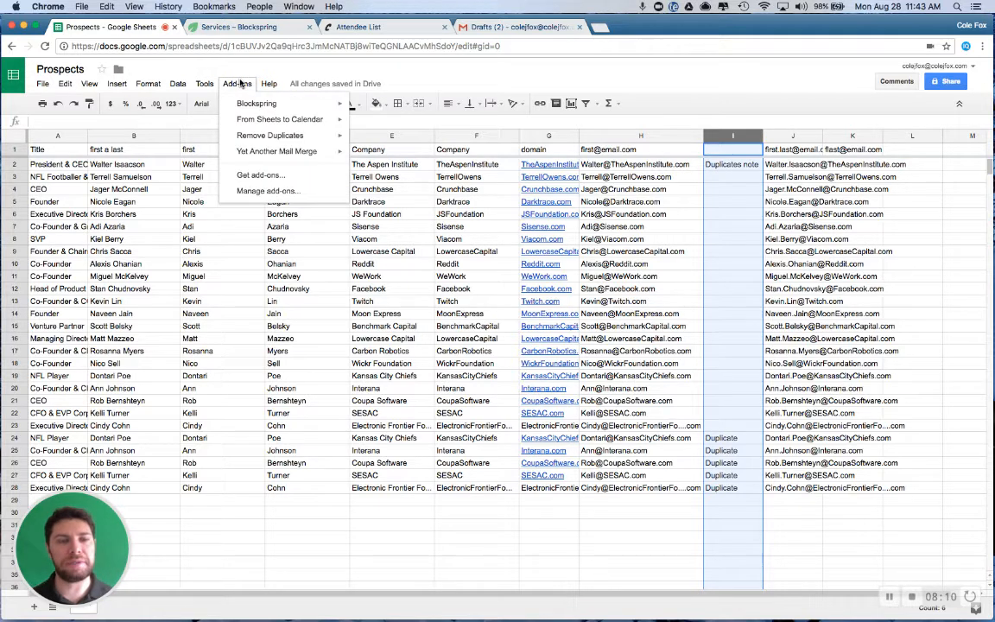
pyautogui.moveTo(295, 157)
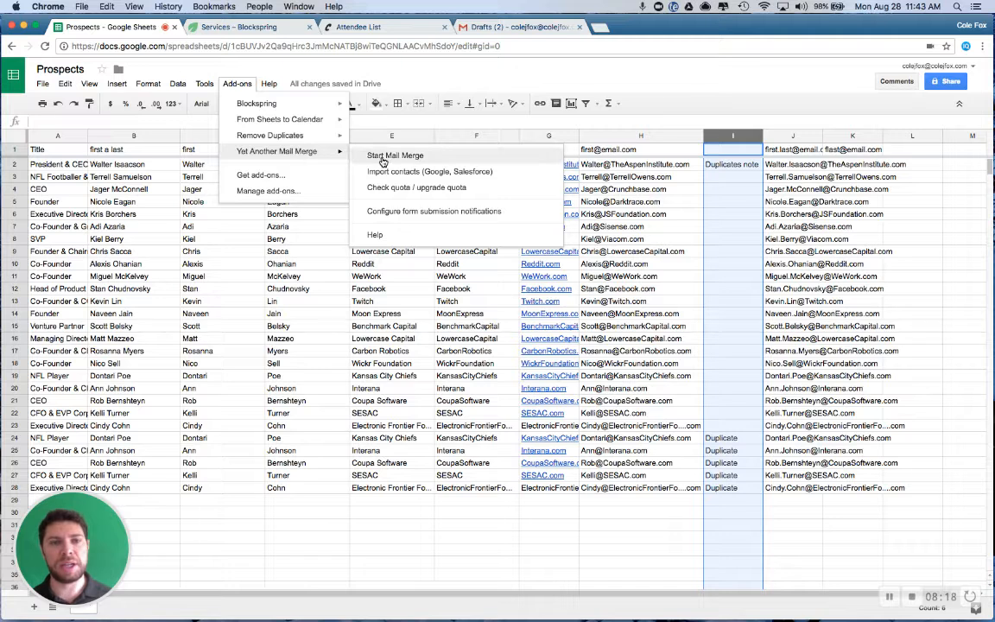
pyautogui.click(421, 160)
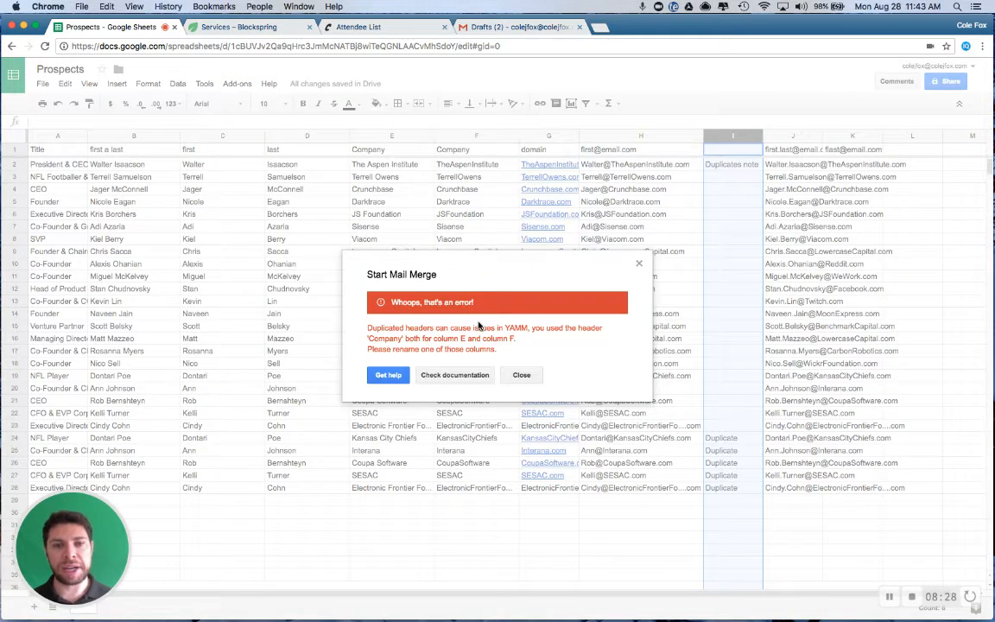
pyautogui.click(520, 375)
# Rename the header in H1 as Email Address
pyautogui.click(591, 150)
pyautogui.write('EW')
pyautogui.press('BackSpace')
pyautogui.write('mail Address')
pyautogui.press('Return')
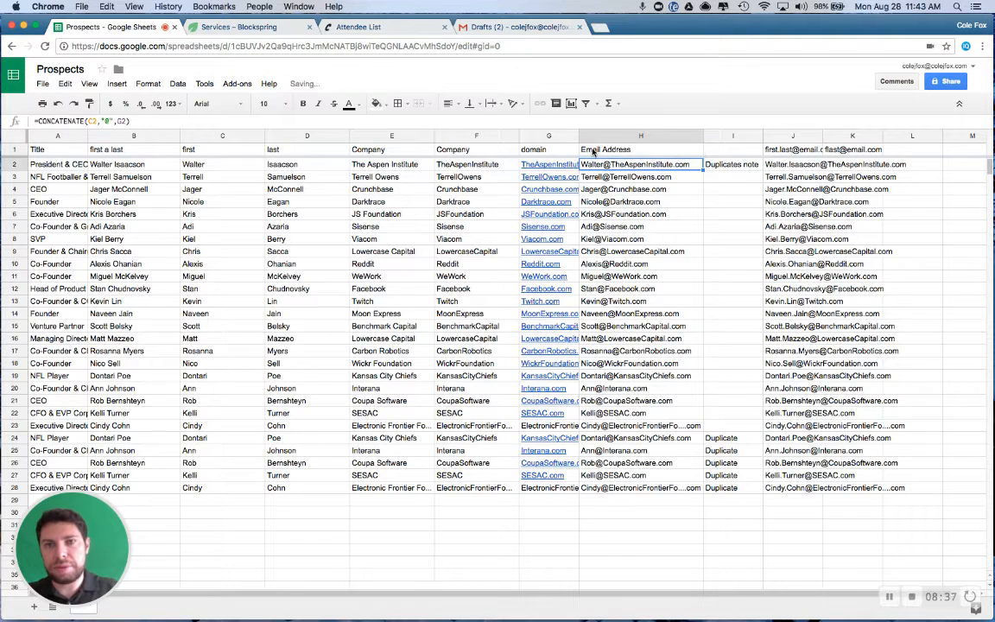
# Try again to start the mail merge, viewing the Gmail drafts while it loads
pyautogui.click(226, 84)
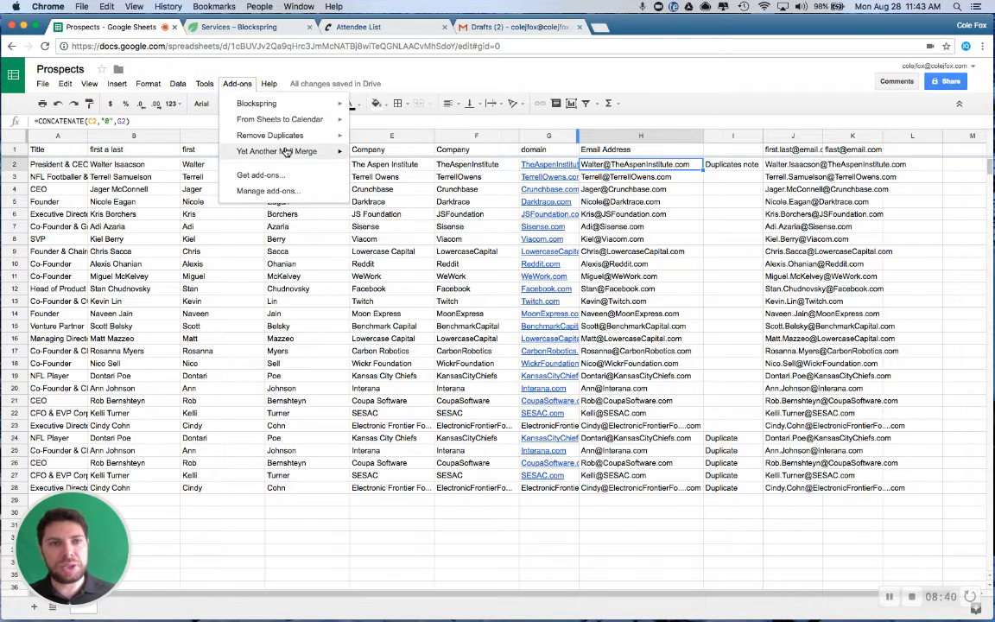
pyautogui.click(375, 156)
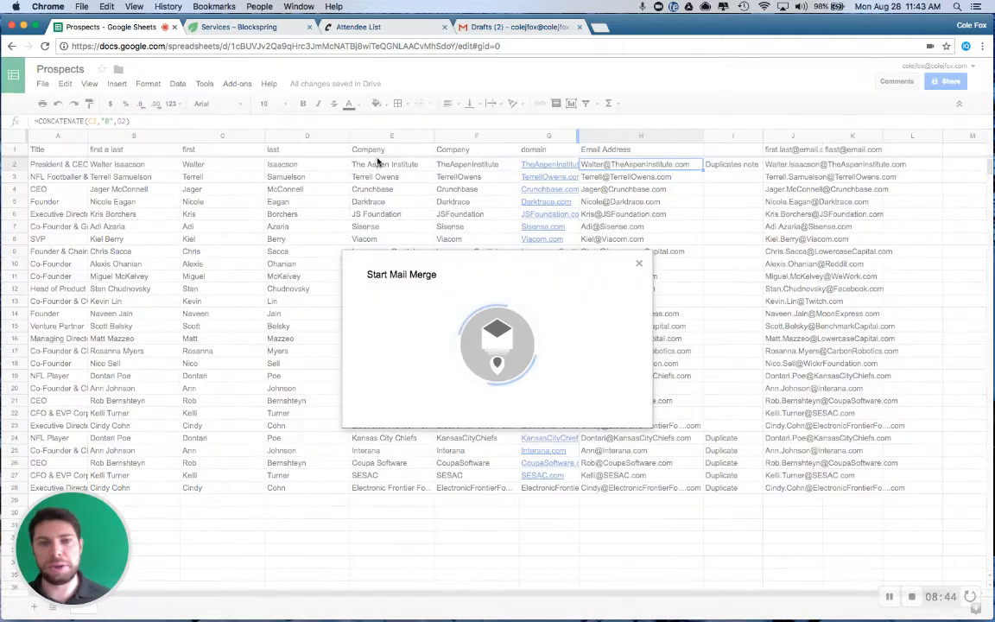
pyautogui.click(486, 29)
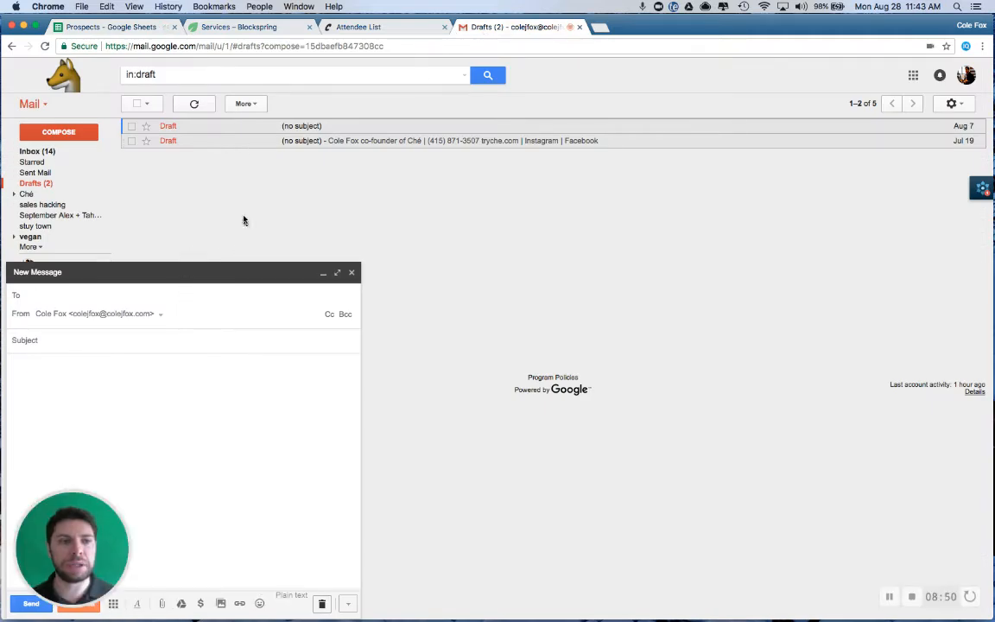
pyautogui.click(127, 29)
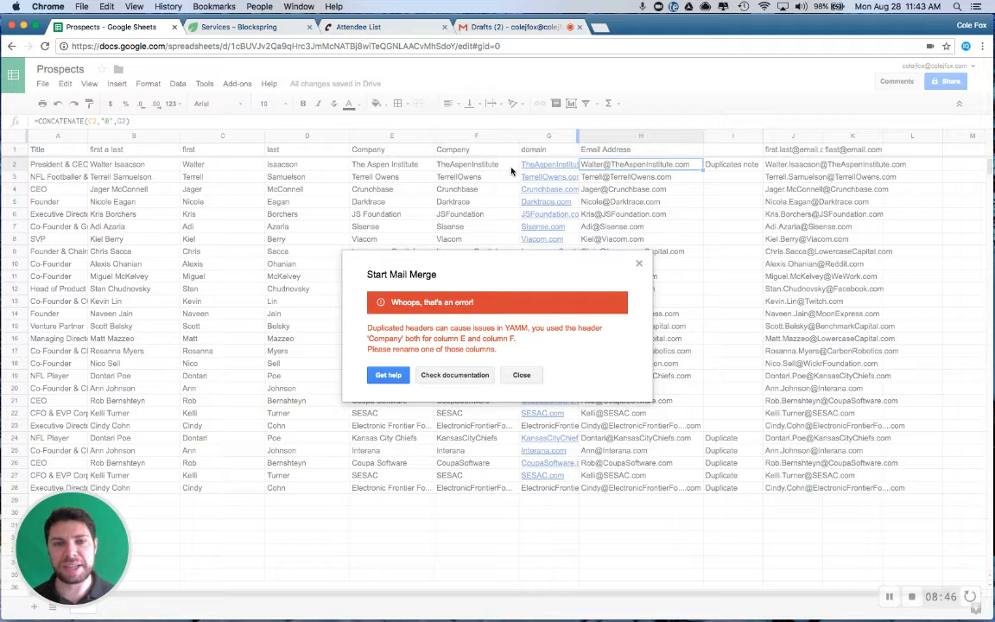
pyautogui.click(521, 375)
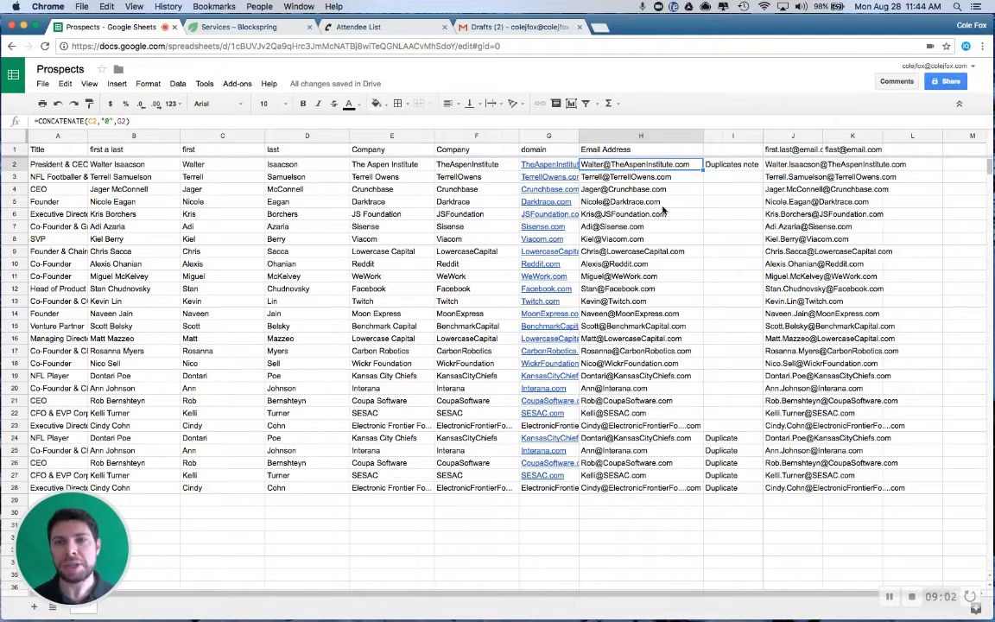
# Search the add-on store for "yet another mail merge"
pyautogui.click(226, 85)
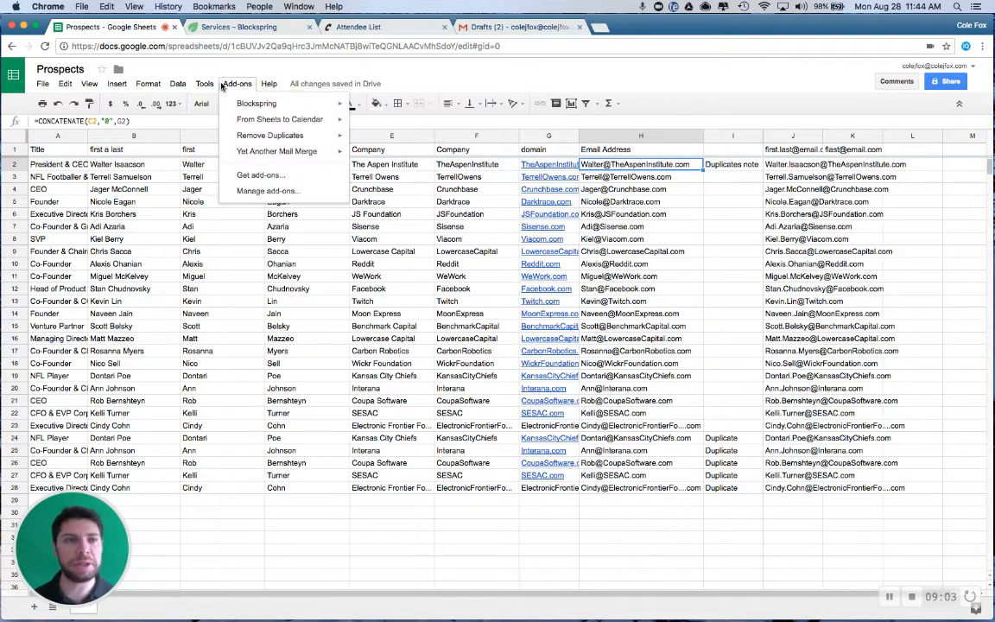
pyautogui.click(262, 176)
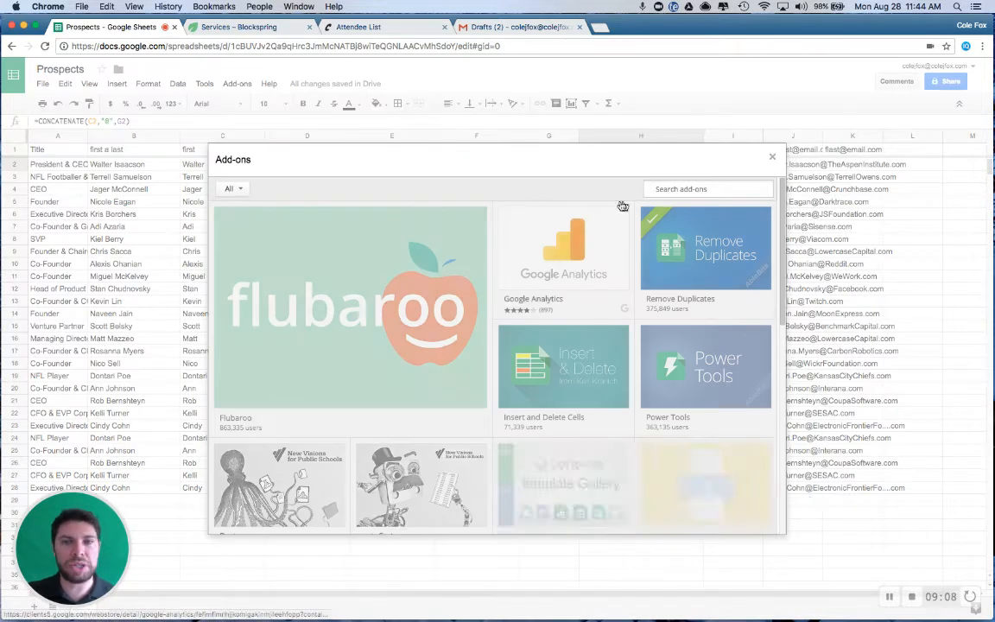
pyautogui.write('yet and')
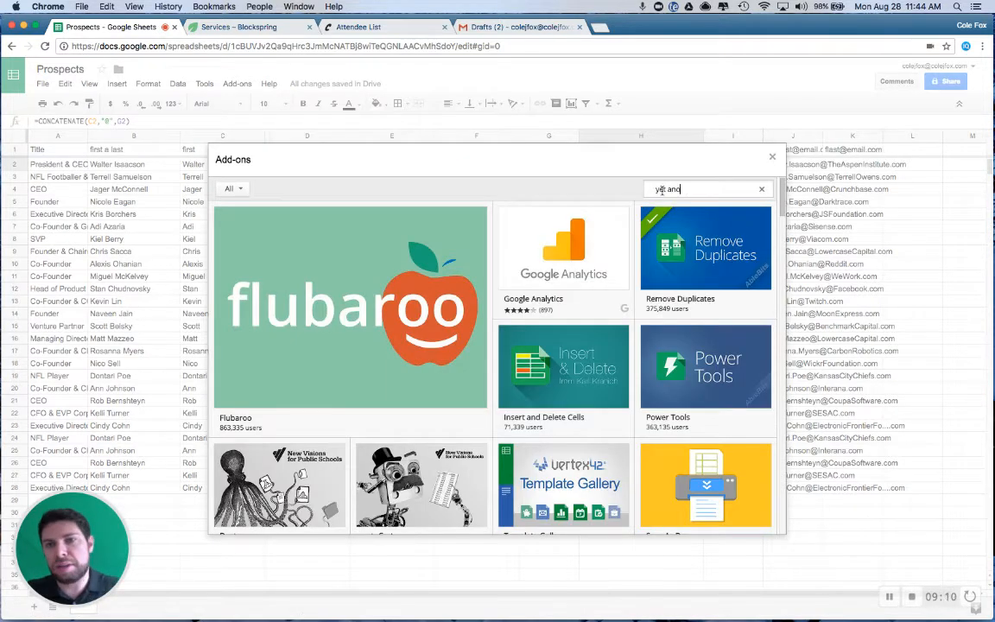
pyautogui.write('ther mail mer')
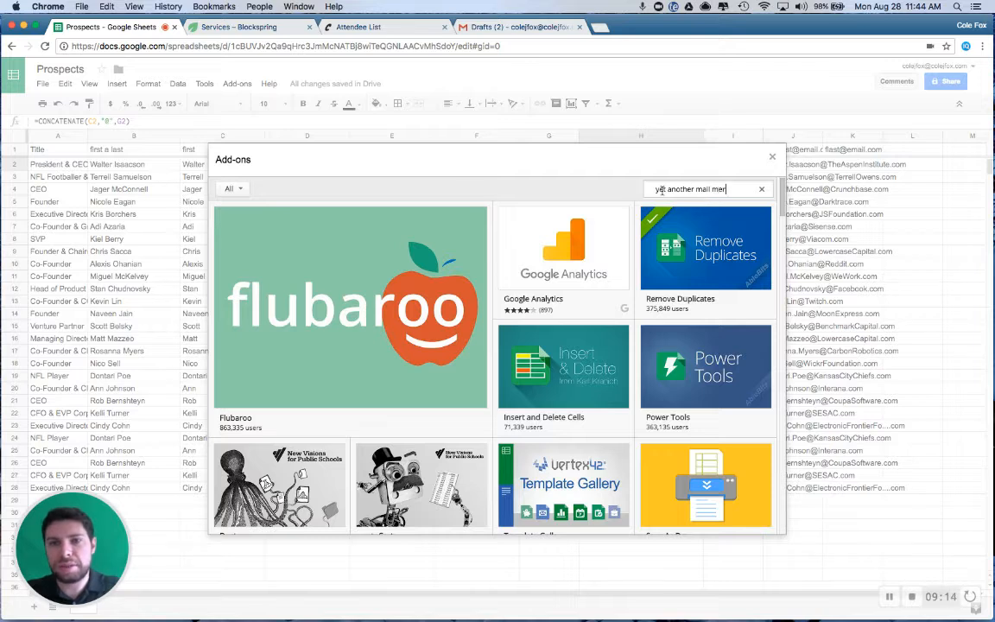
pyautogui.press('Return')
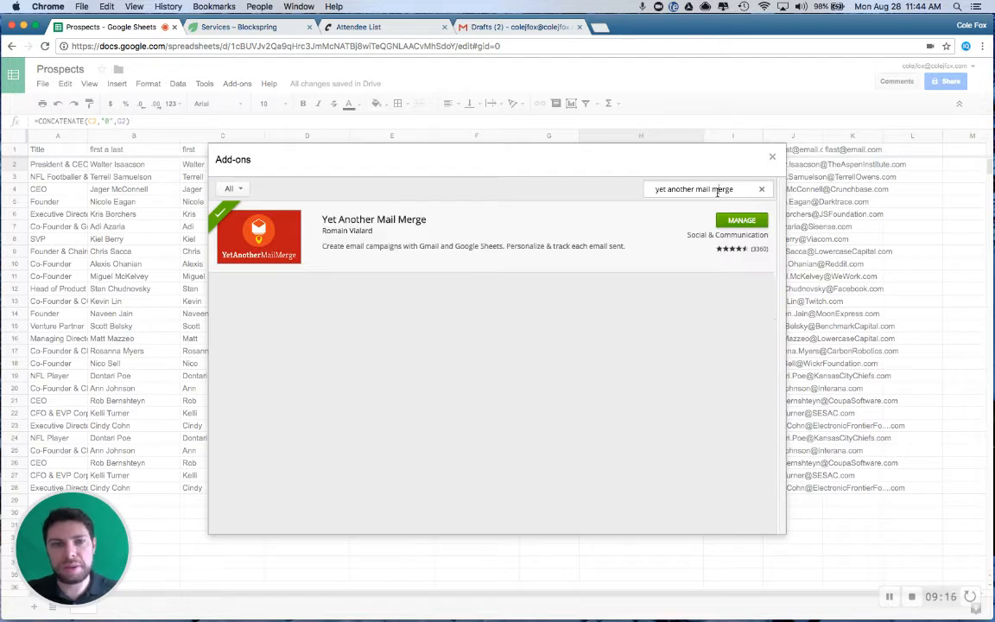
# Search the add-on store for "remove duplicates" and close the store
pyautogui.tripleClick(717, 191)
pyautogui.write('rmove')
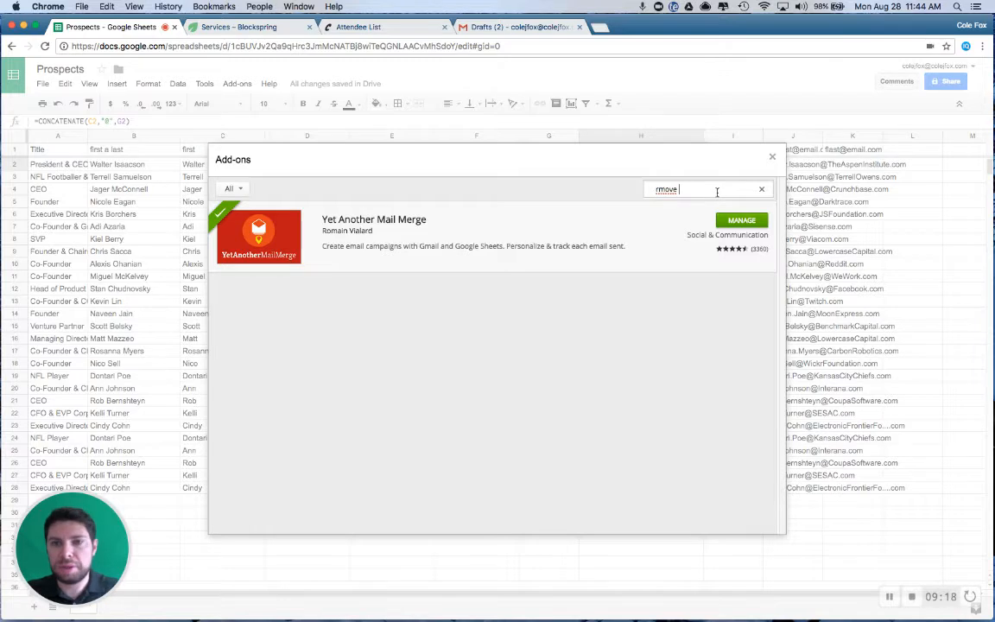
pyautogui.tripleClick(716, 192)
pyautogui.write('remove duplicates')
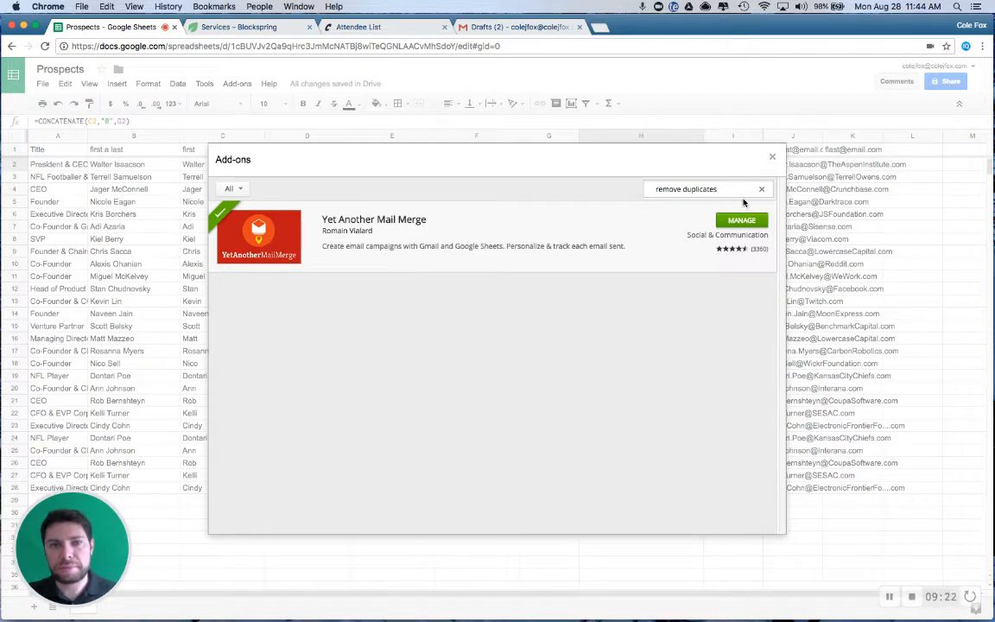
pyautogui.press('Return')
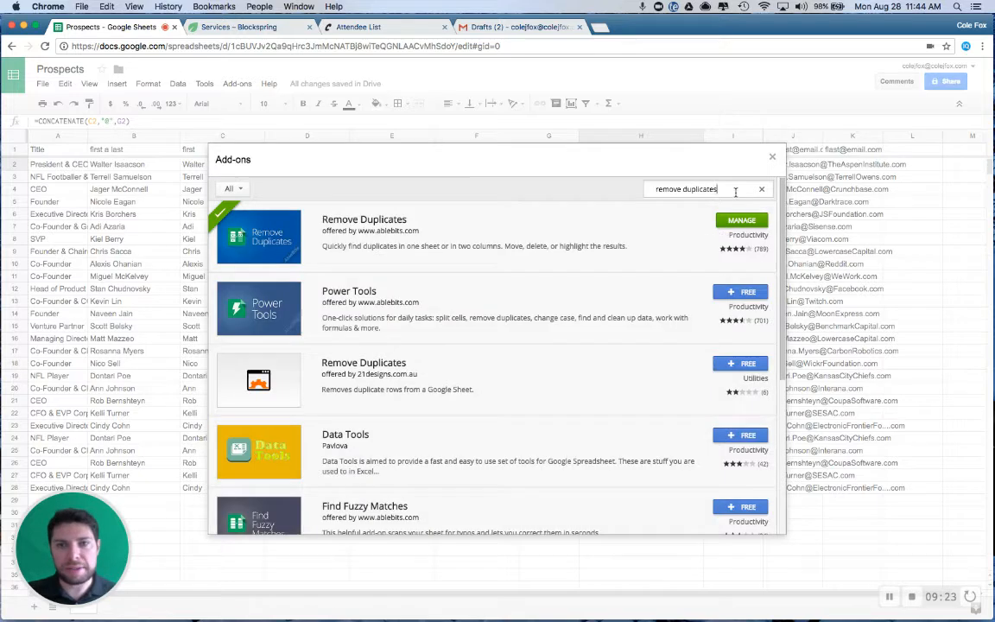
pyautogui.click(773, 156)
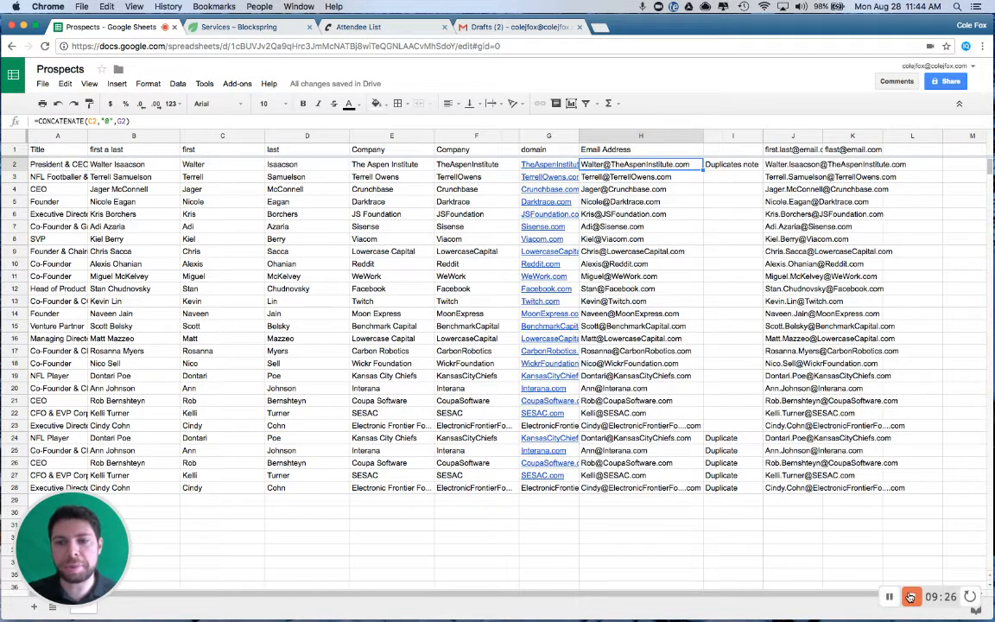